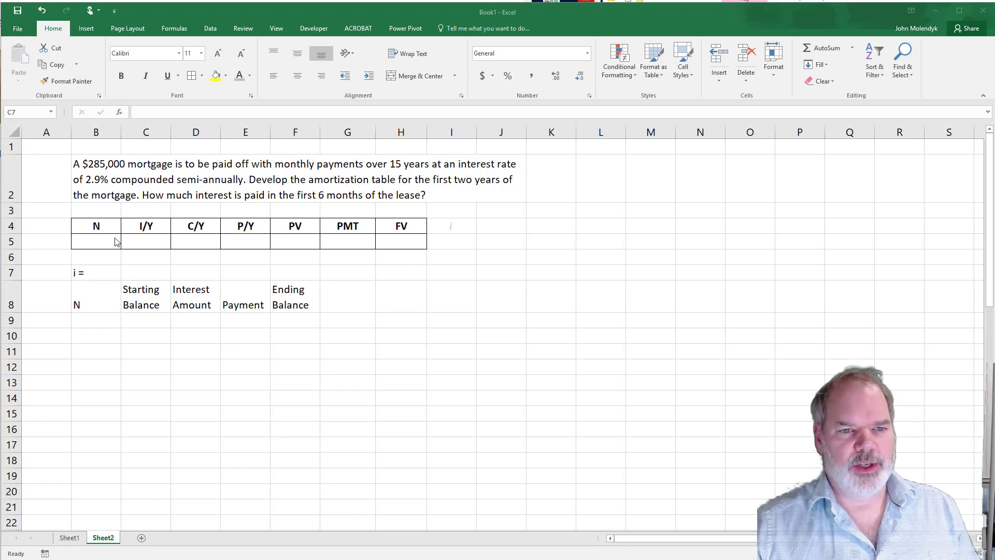
- Enter the mortgage's present value of 285000 in F5 and a future value of 0 in H5
click(293, 241)
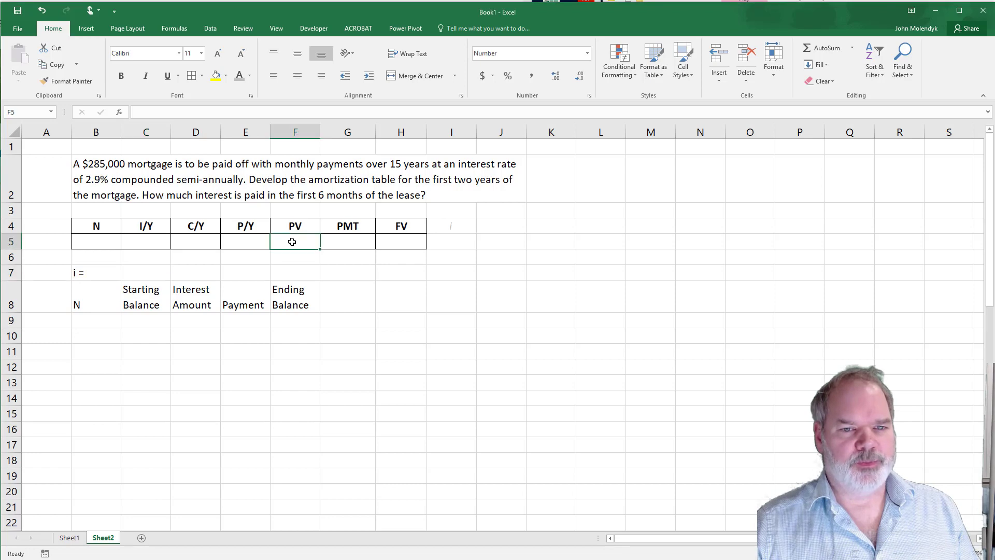
text(285000)
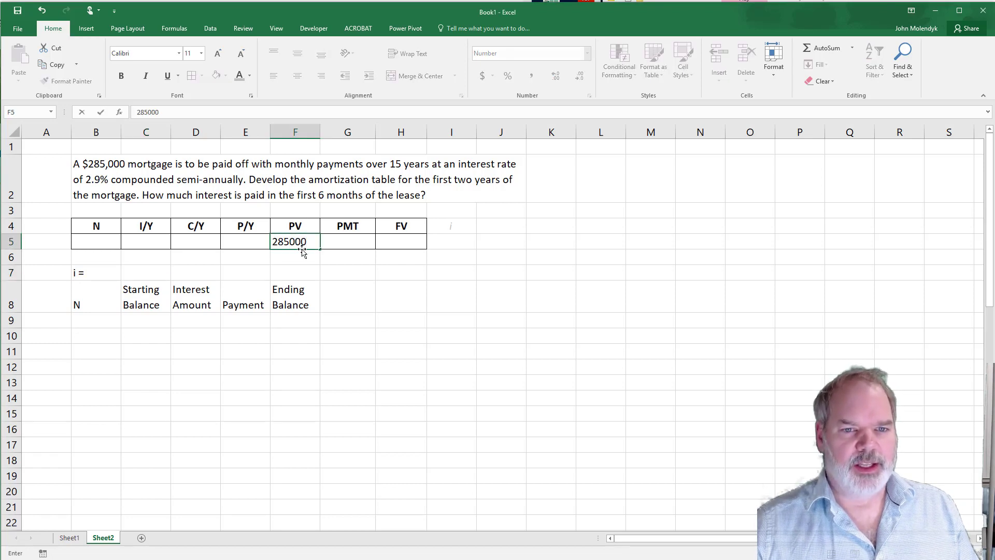
click(403, 242)
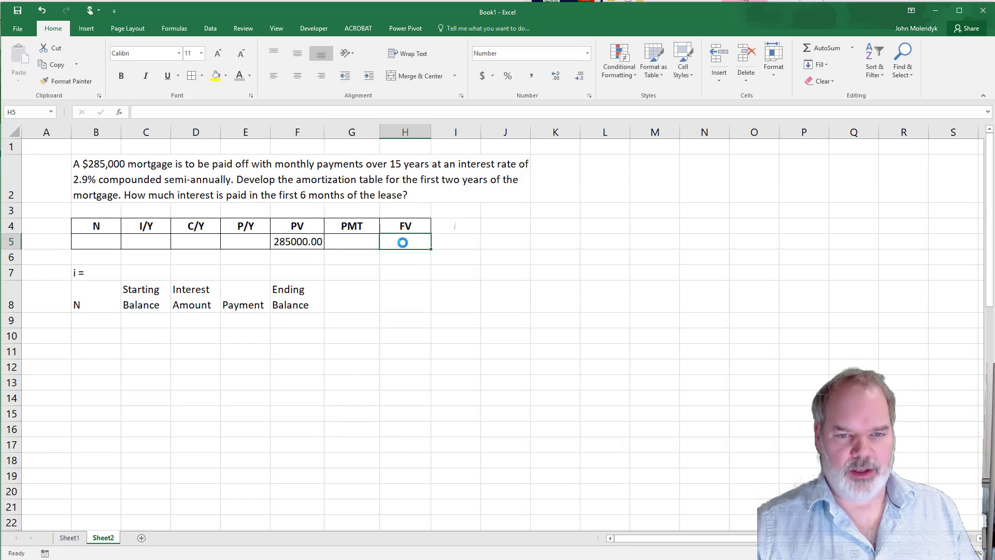
text(0)
key(Return)
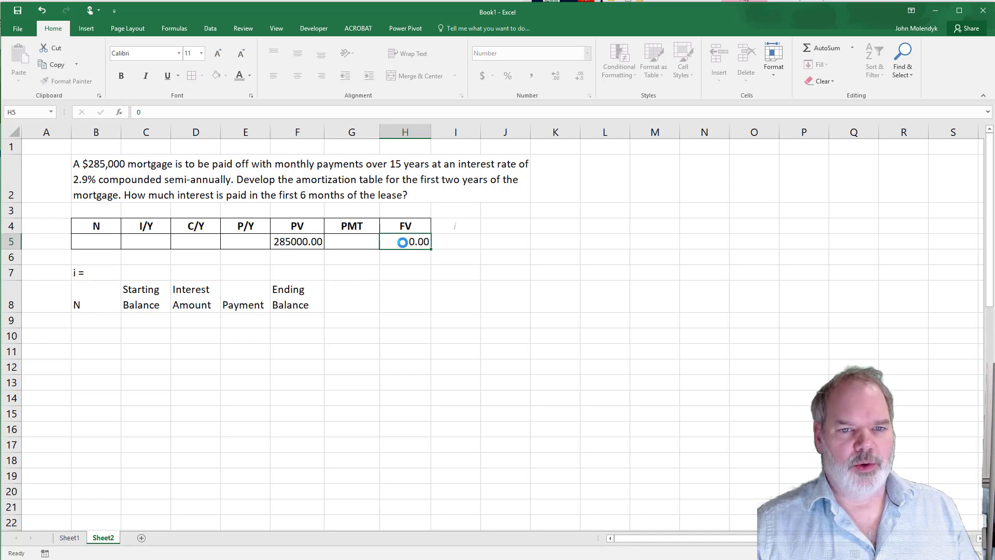
click(403, 242)
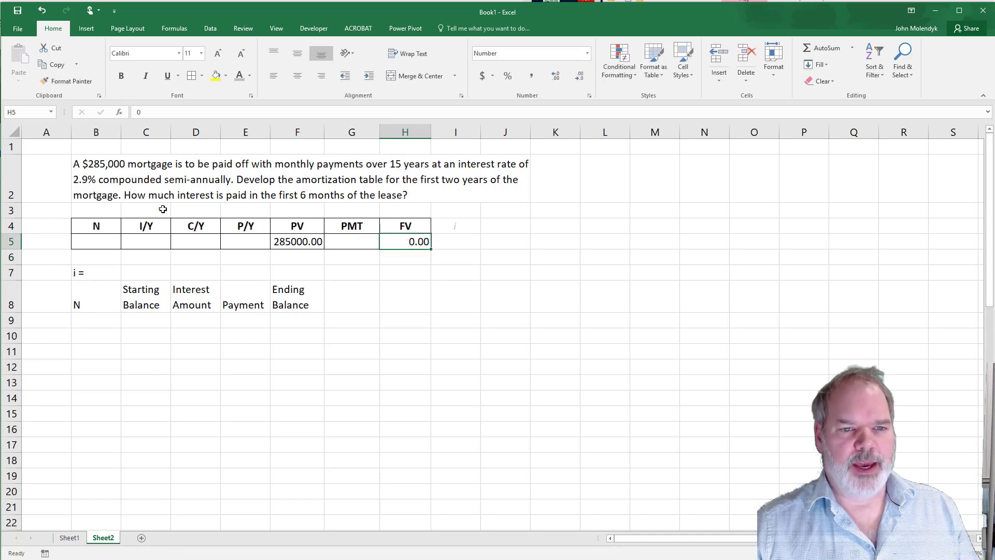
- Set the payments per year in E5 to 12 and calculate the number of payments in B5 with =15*12
click(247, 243)
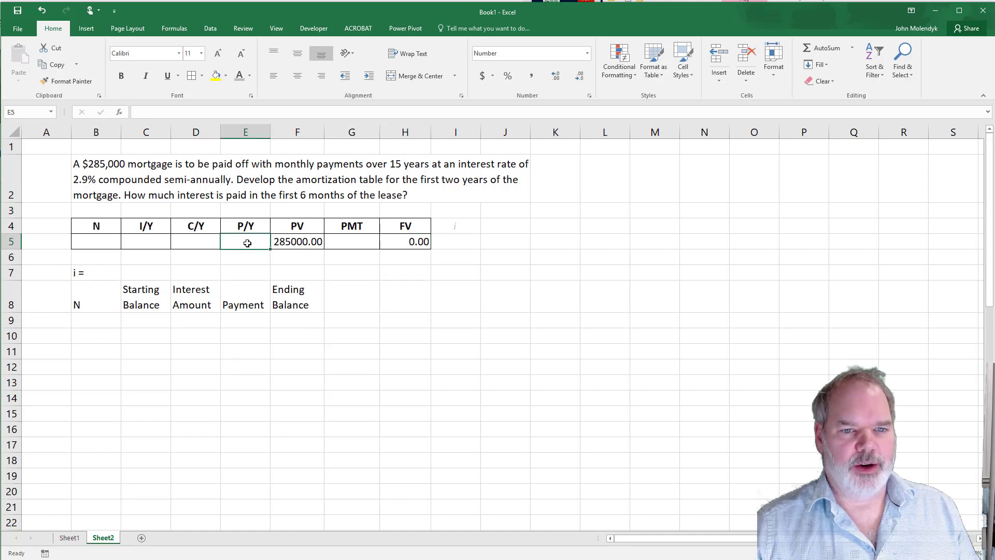
text(12)
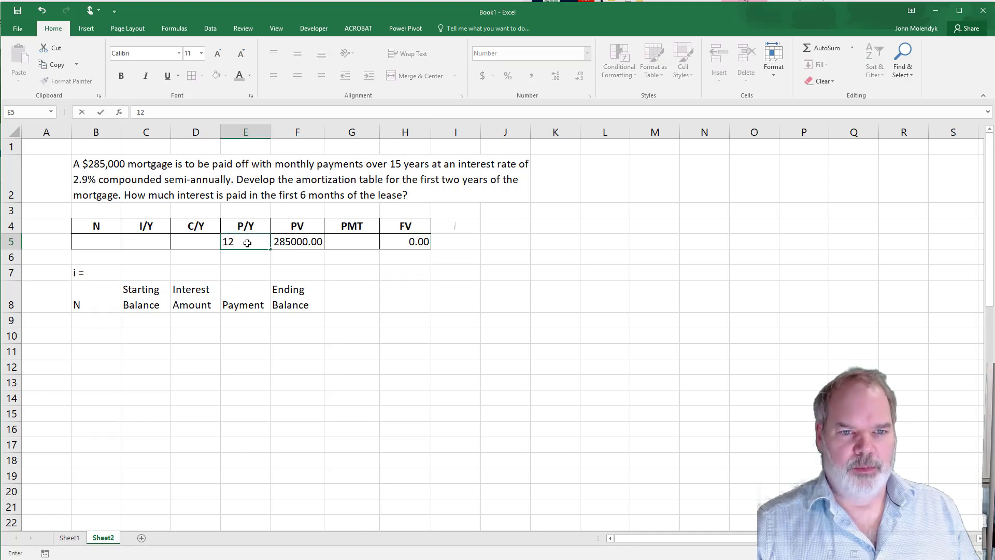
click(99, 241)
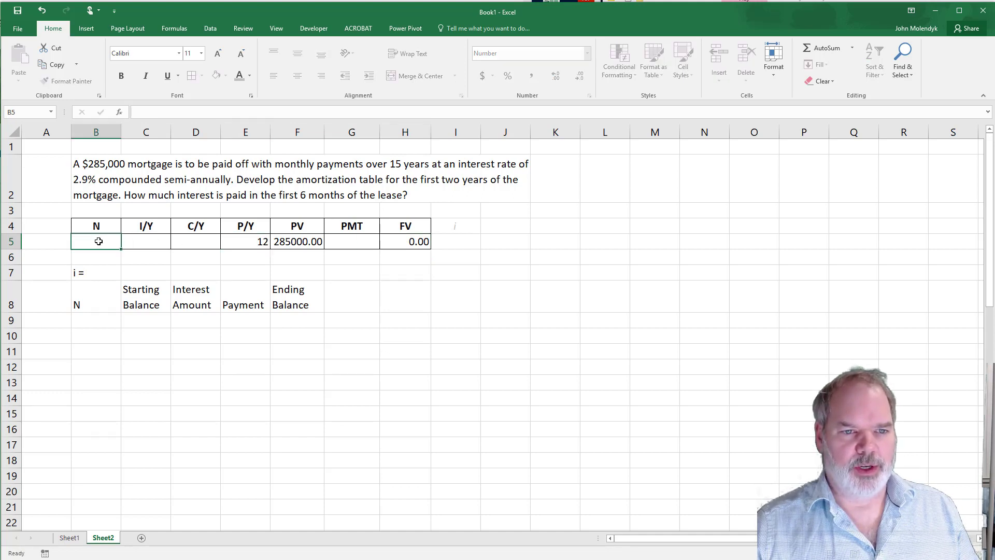
text(=15)
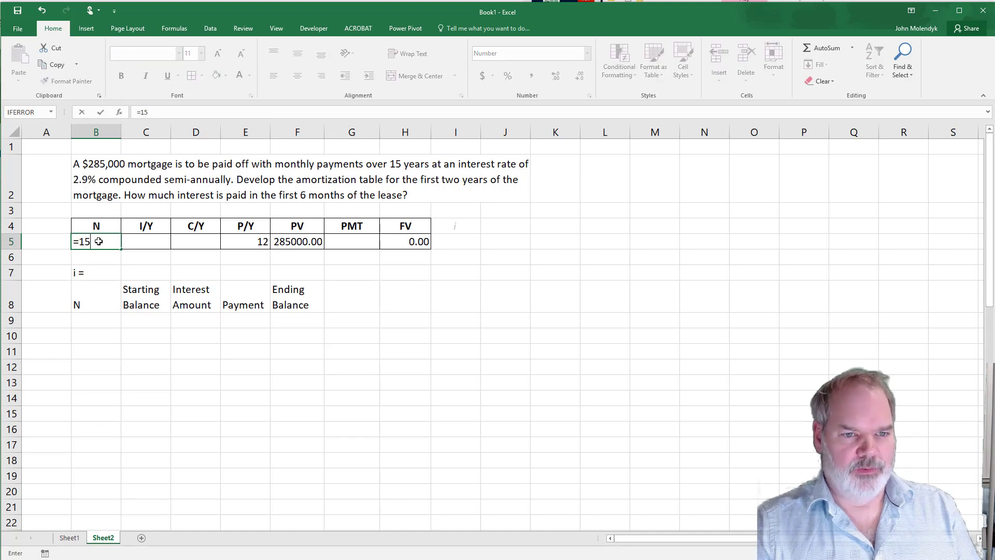
text(*12)
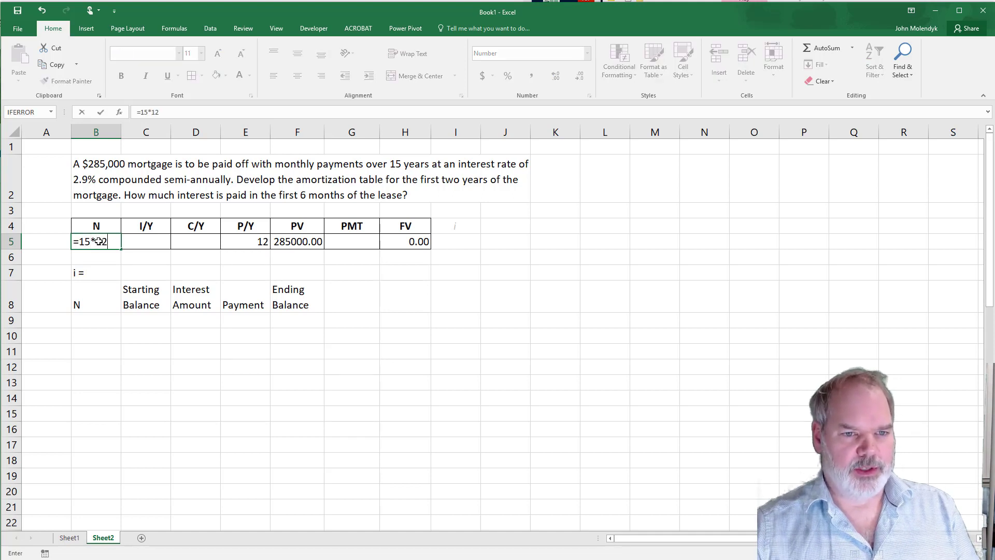
key(Return)
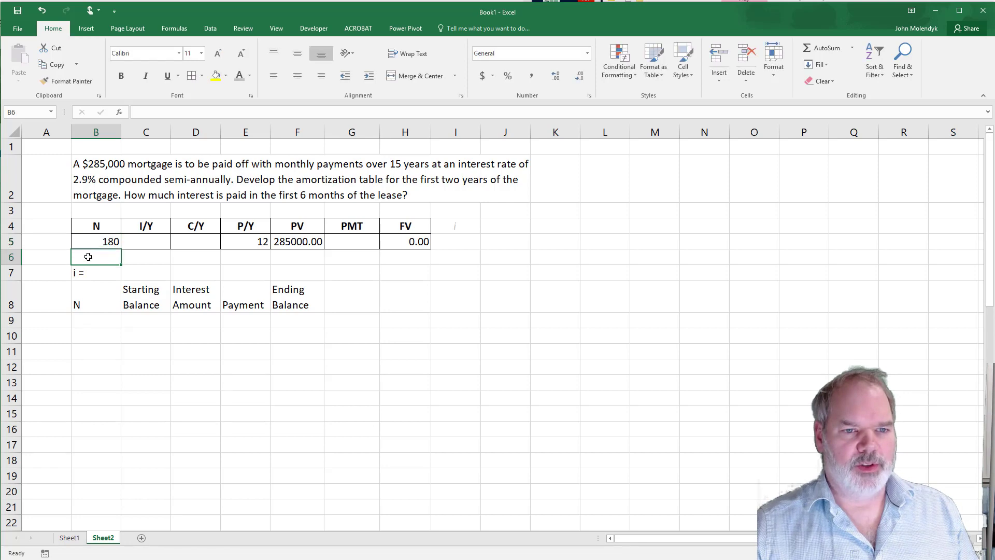
- Enter the 2.9% annual interest rate in C5 and 2 compounding periods per year in D5
click(146, 242)
text(2.9)
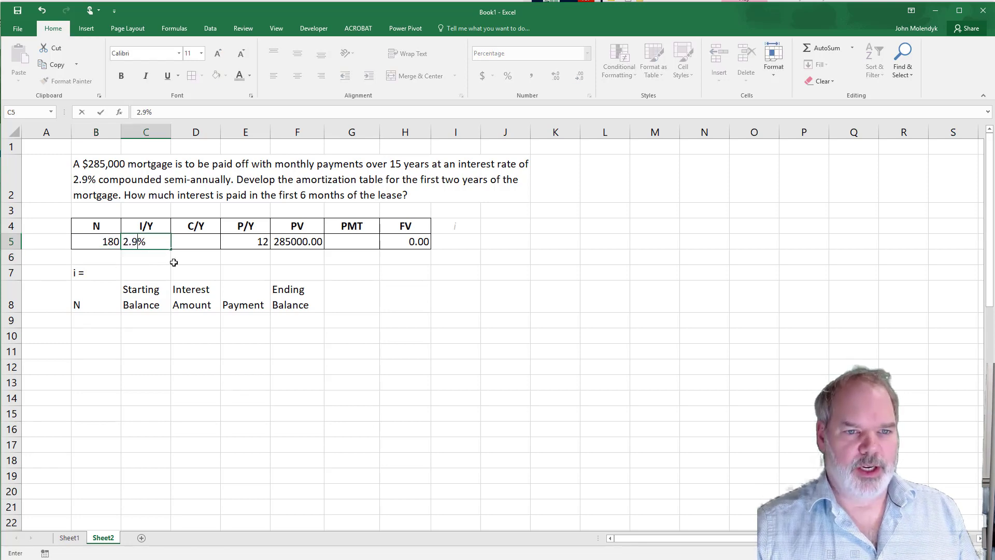
click(204, 242)
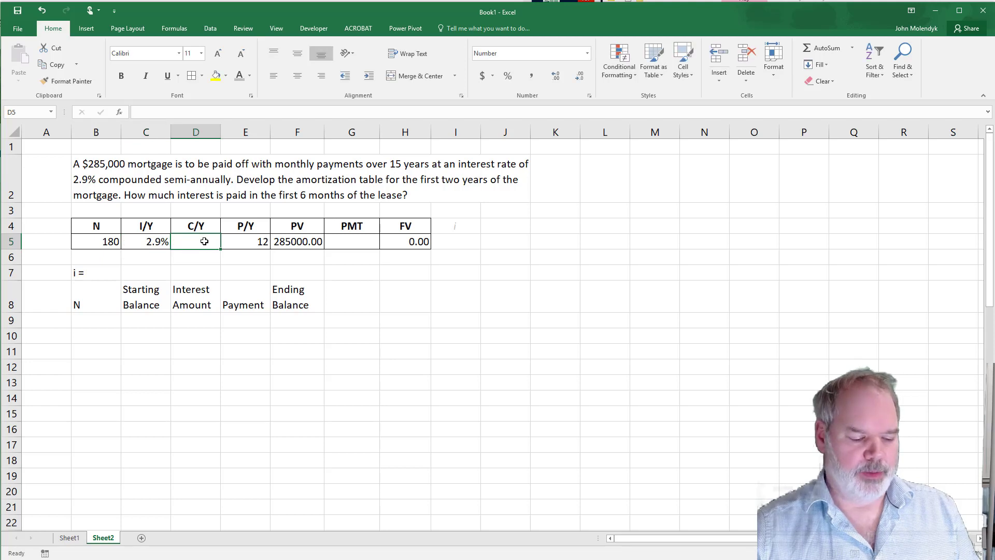
text(2)
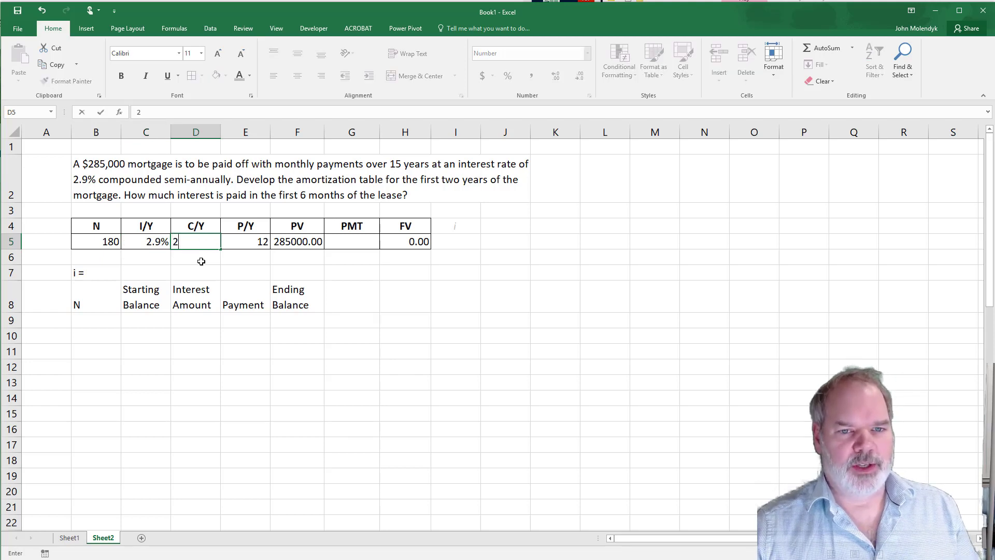
click(201, 261)
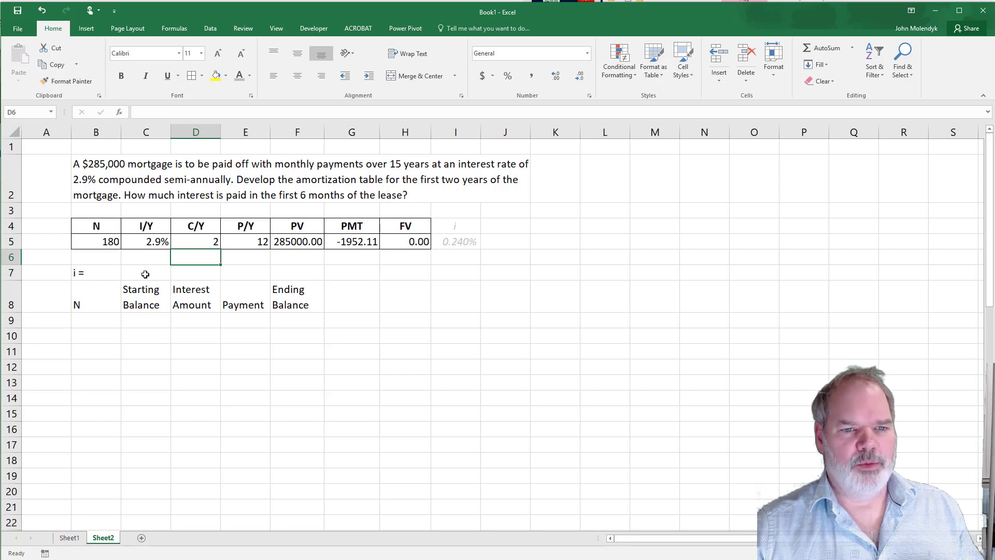
- Calculate the periodic interest rate in C7 with the formula =(1+2.9%/2)^(2/12)-1
click(145, 274)
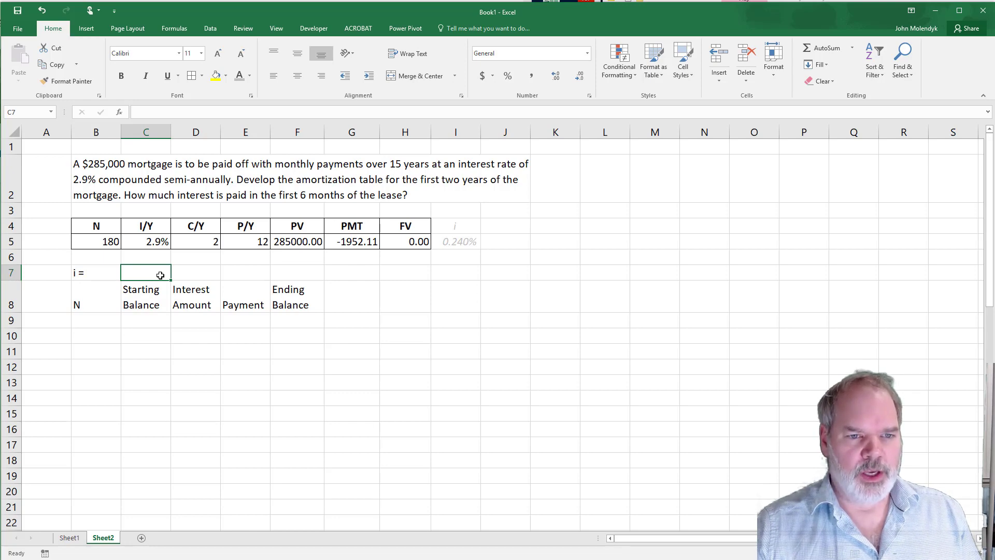
text(=)
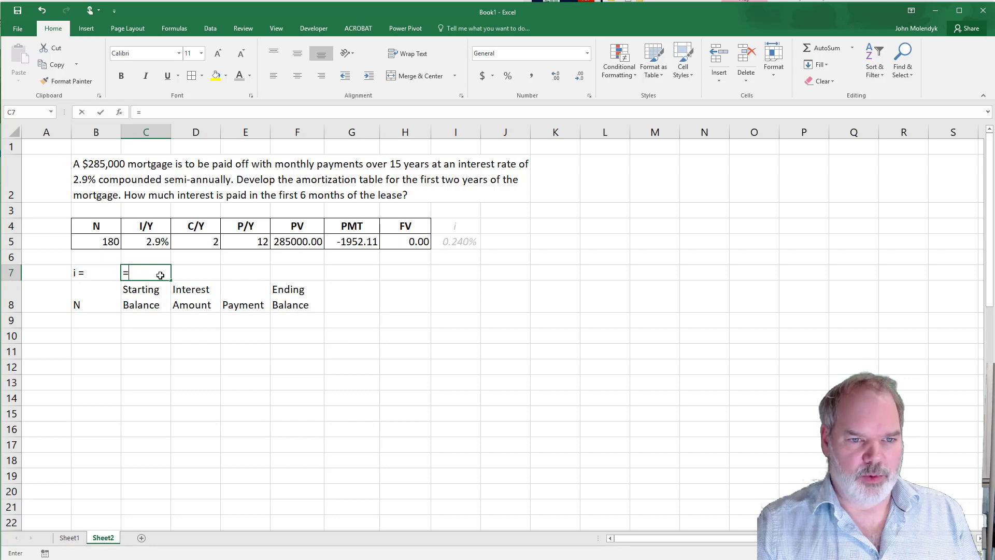
text(()
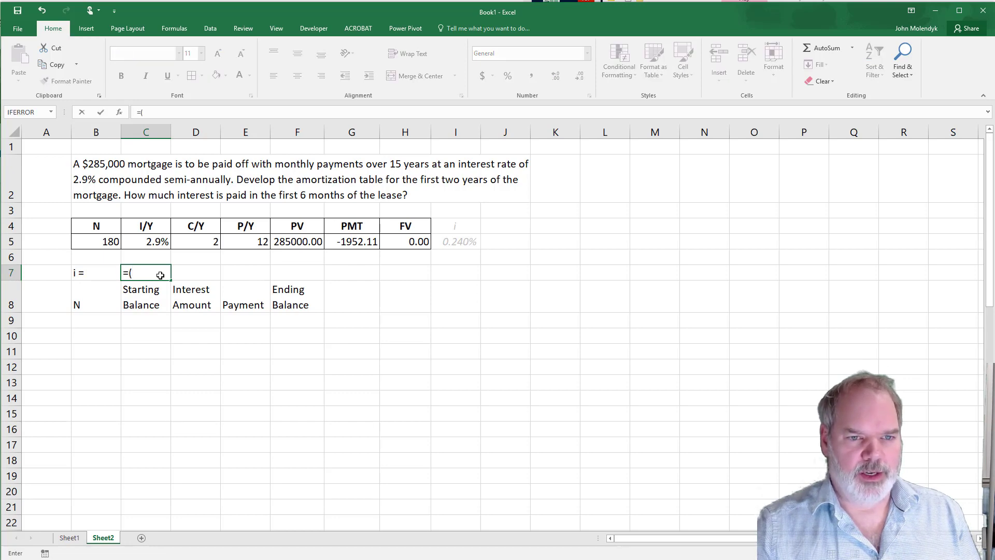
text(1)
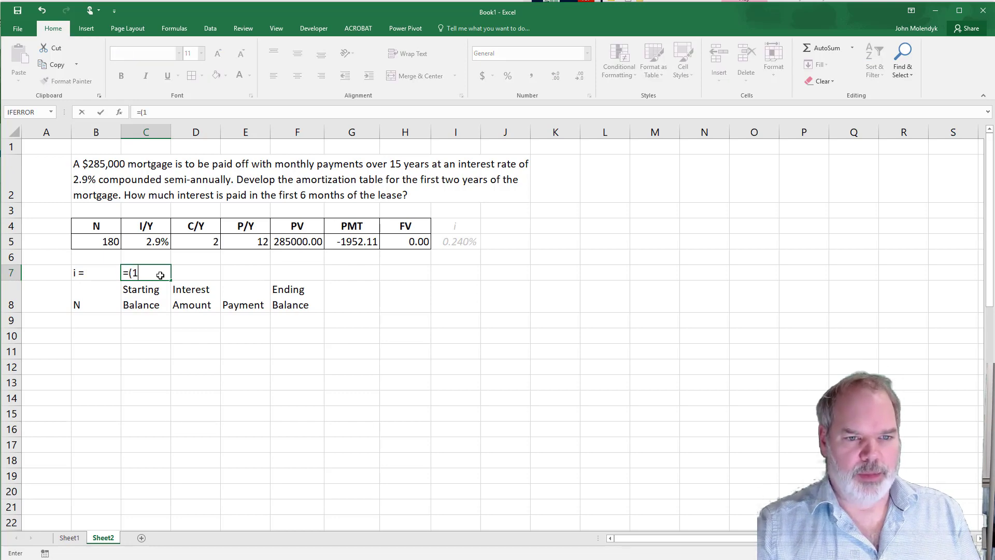
text(+2.9%)
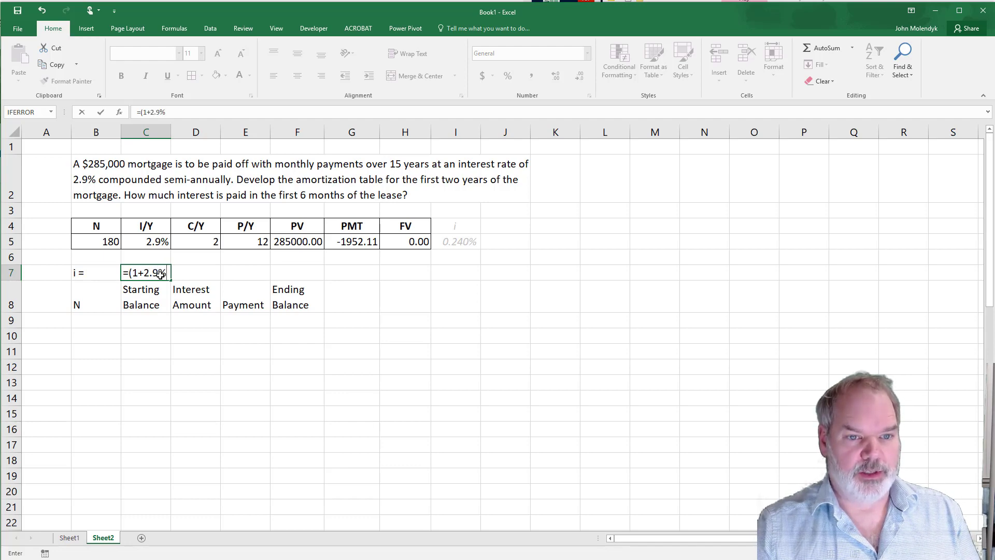
text(/)
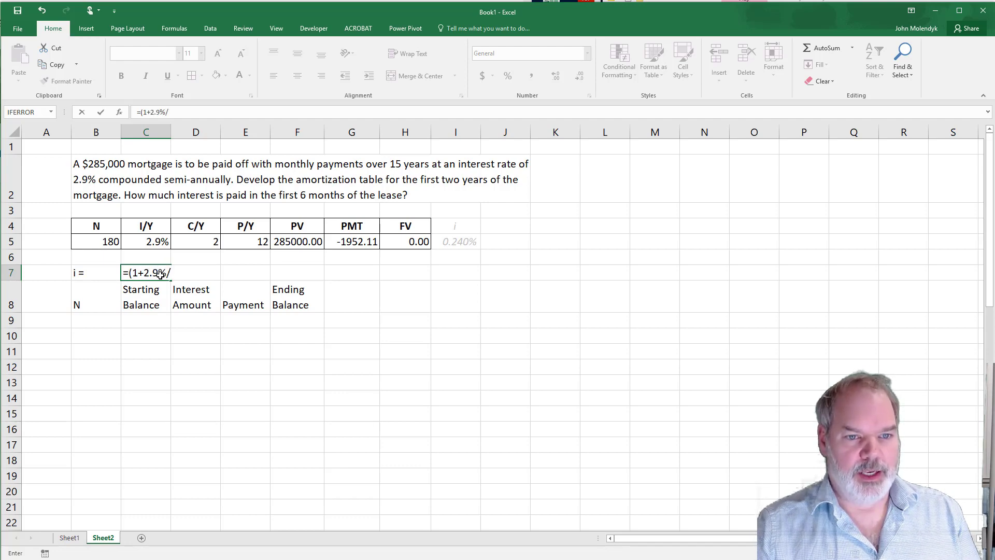
text(2))
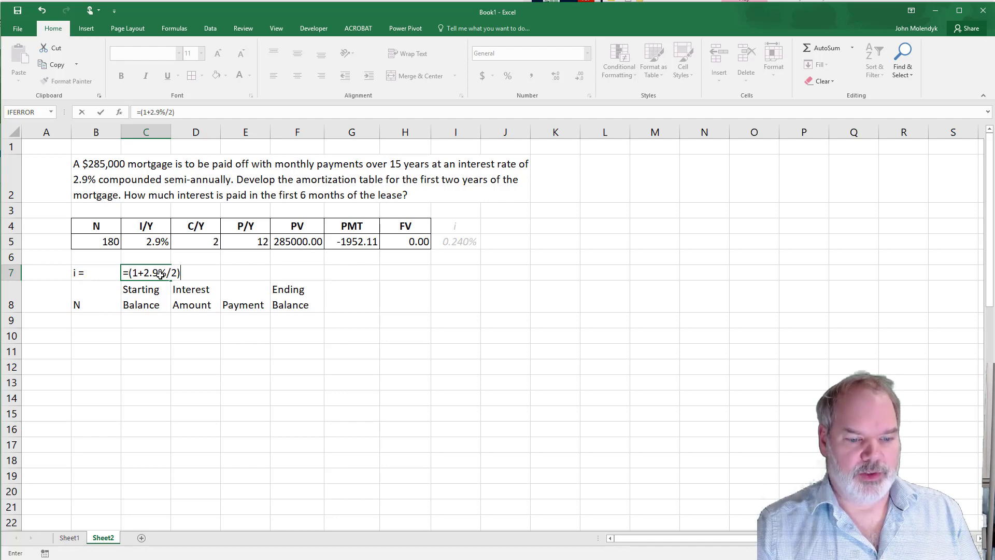
text(^)
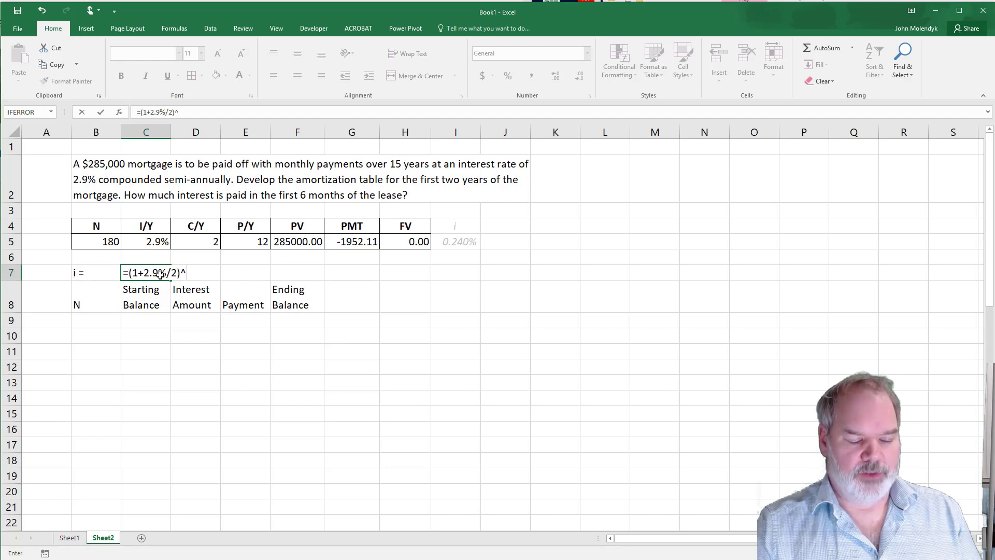
text(()
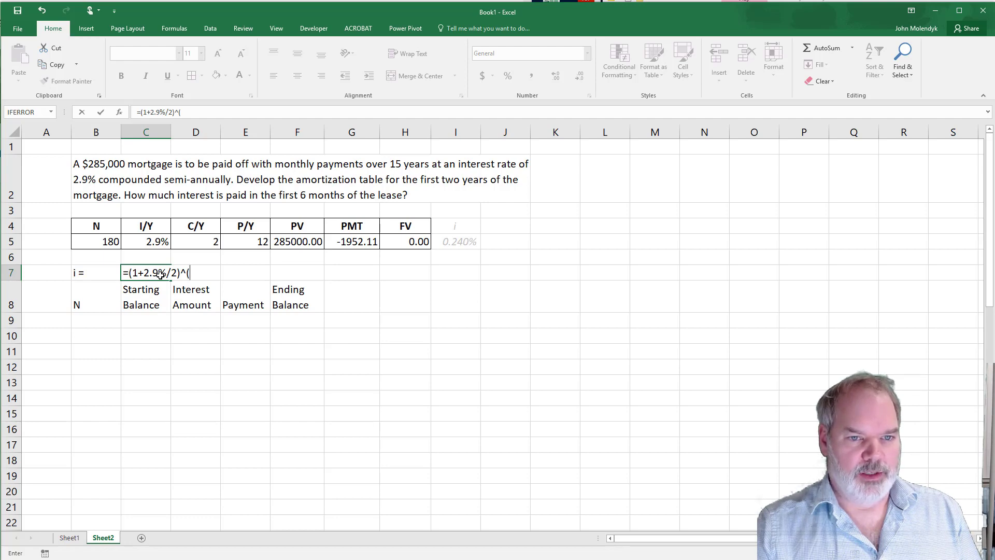
text(2/)
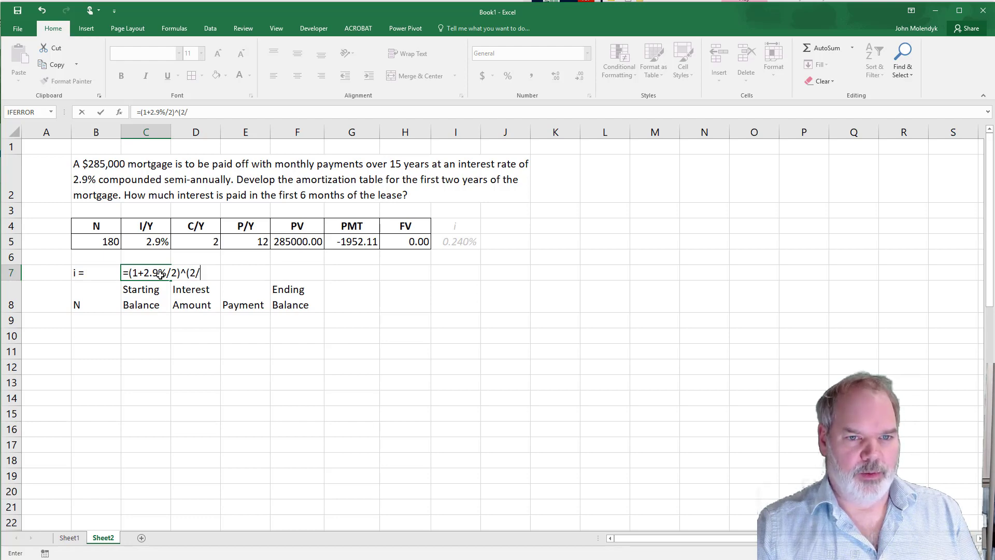
text(12)
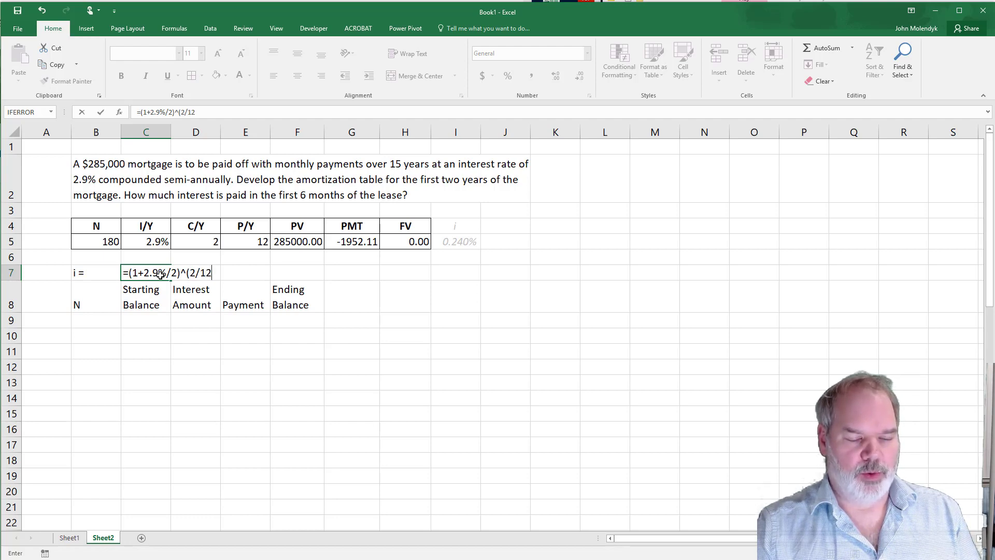
text()-1)
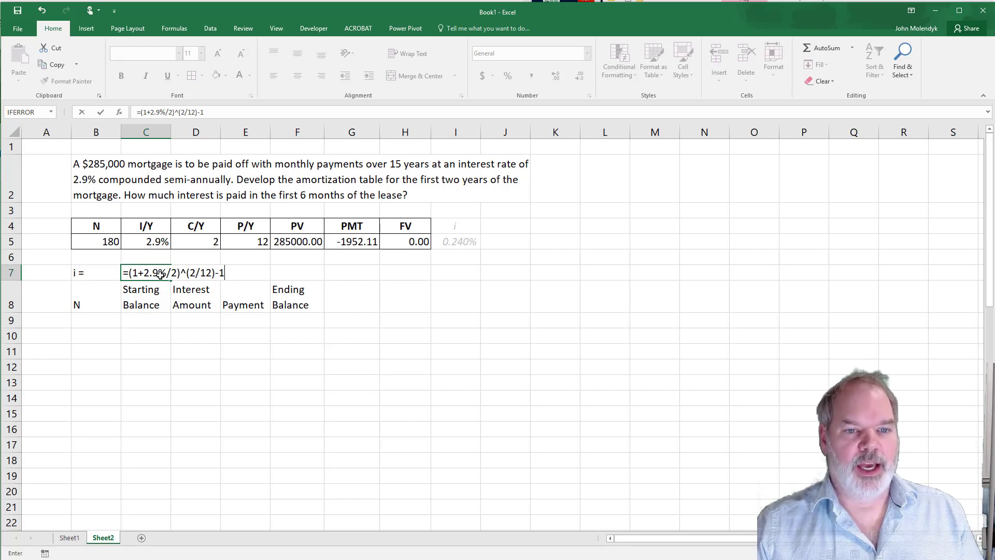
key(Return)
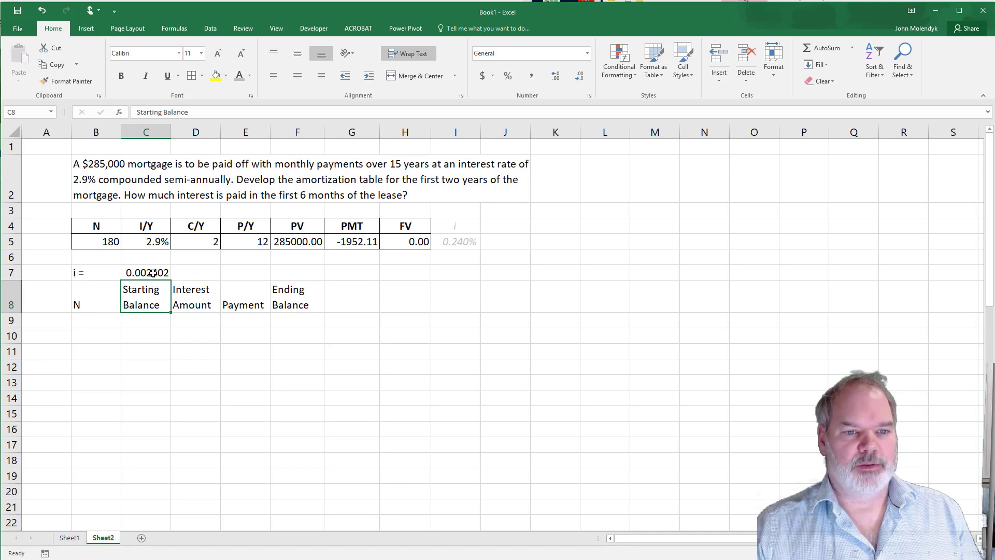
- Calculate the effective annual rate in E7 using EFFECT with the I/Y value in C5 and C/Y value in D5
click(236, 274)
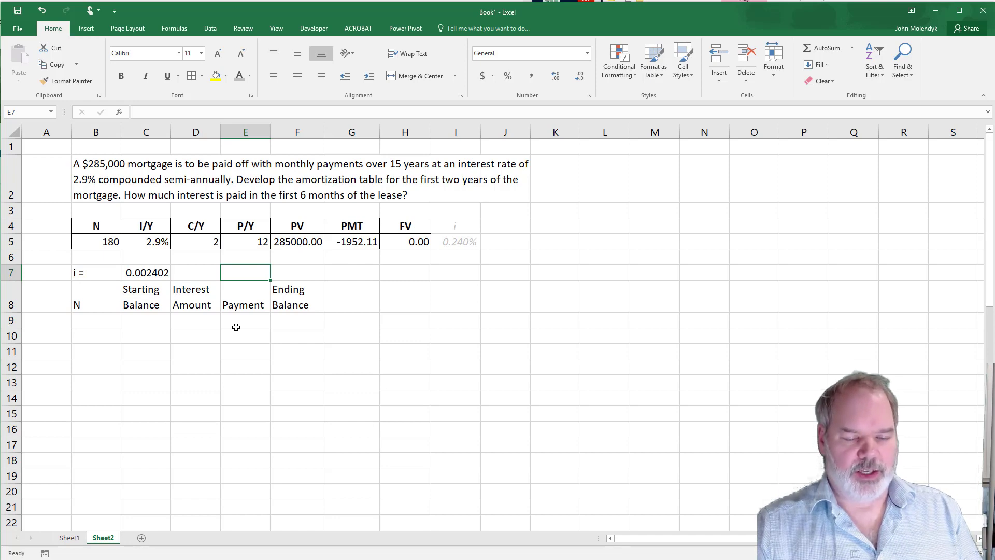
text(=effec)
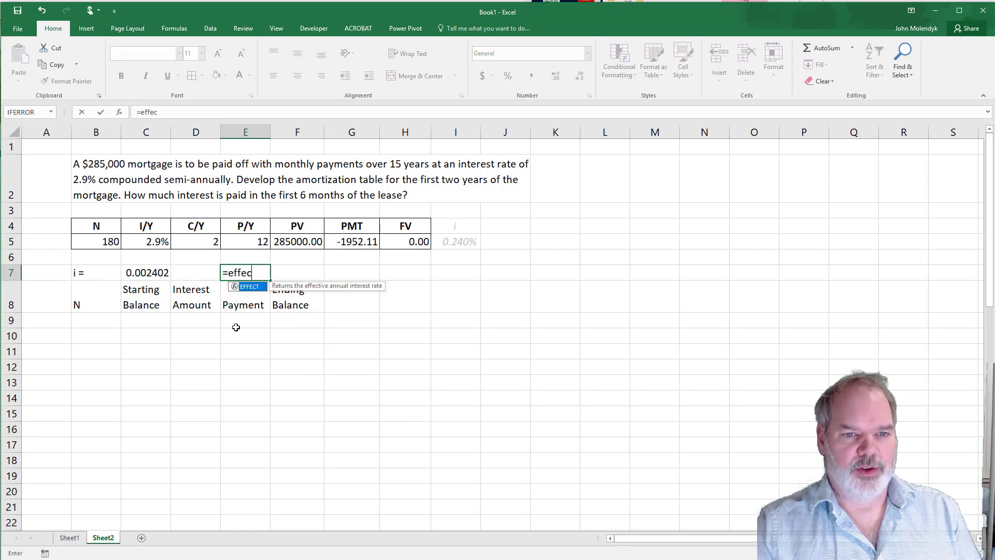
text(t()
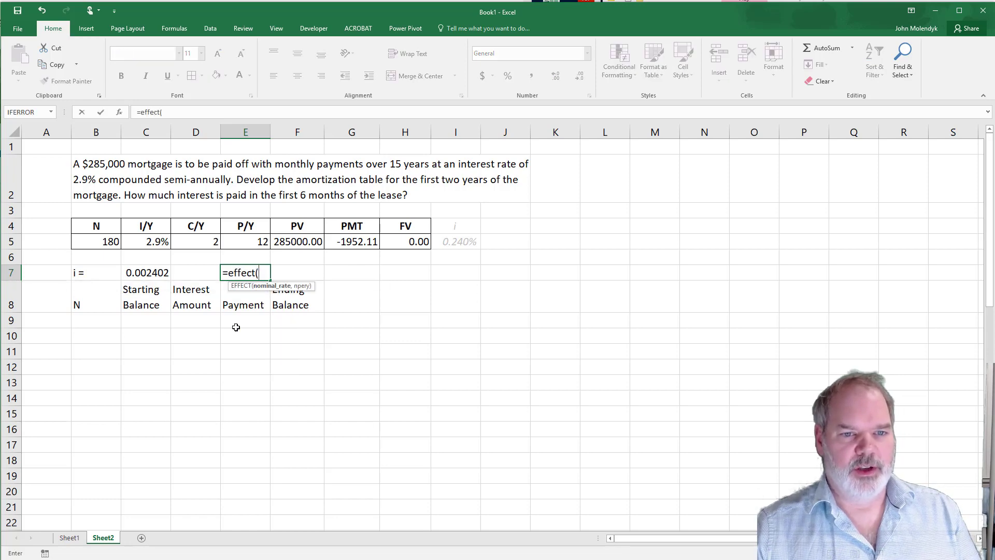
click(158, 242)
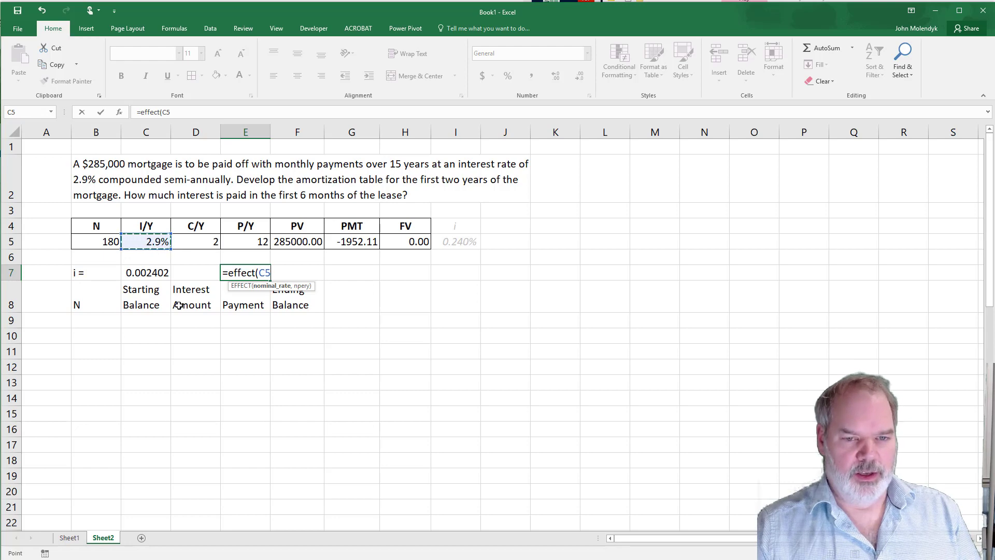
text(,)
click(192, 242)
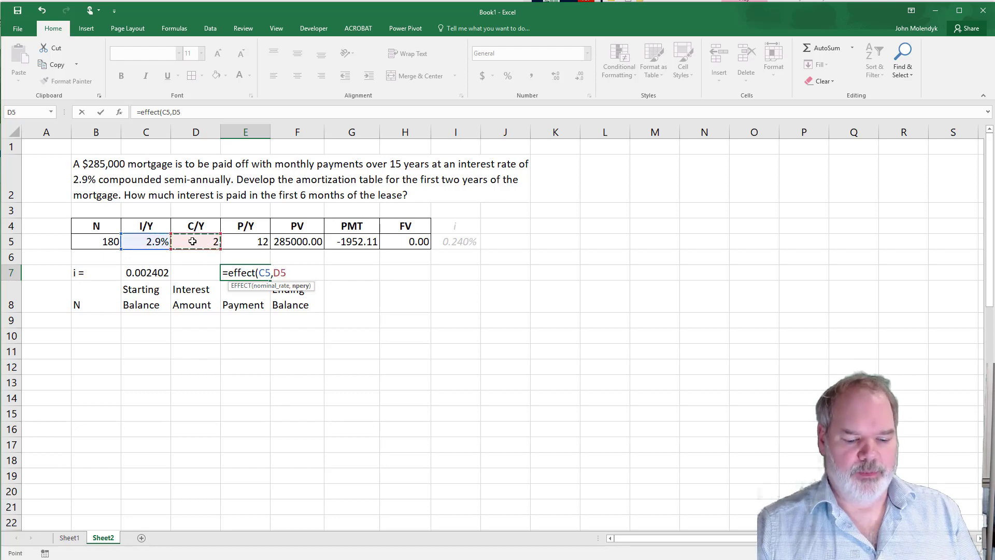
key(Return)
- Calculate the nominal annual rate in F7 using NOMINAL with the effective rate in E7 and the P/Y value in E5
key(Right)
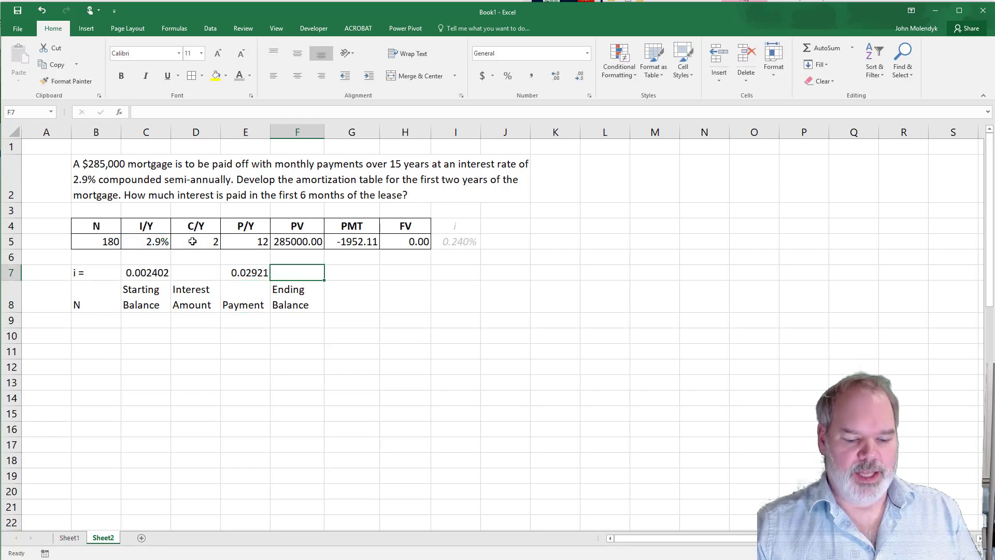
text(=nom)
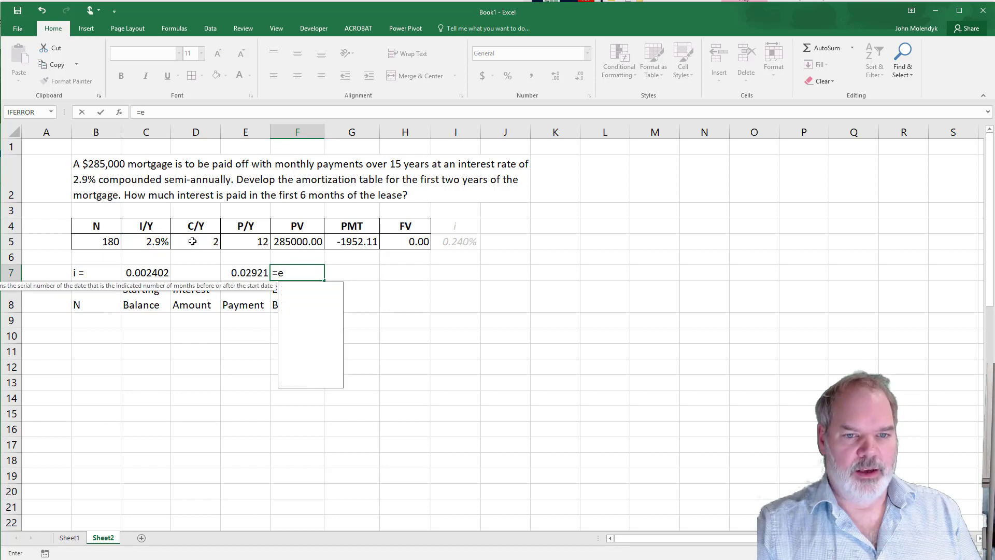
text(inal()
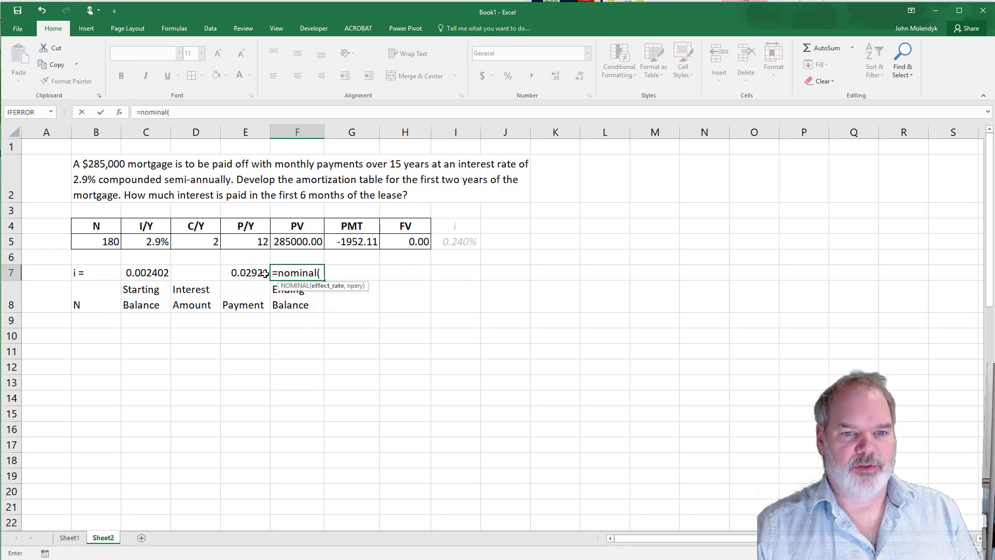
click(245, 272)
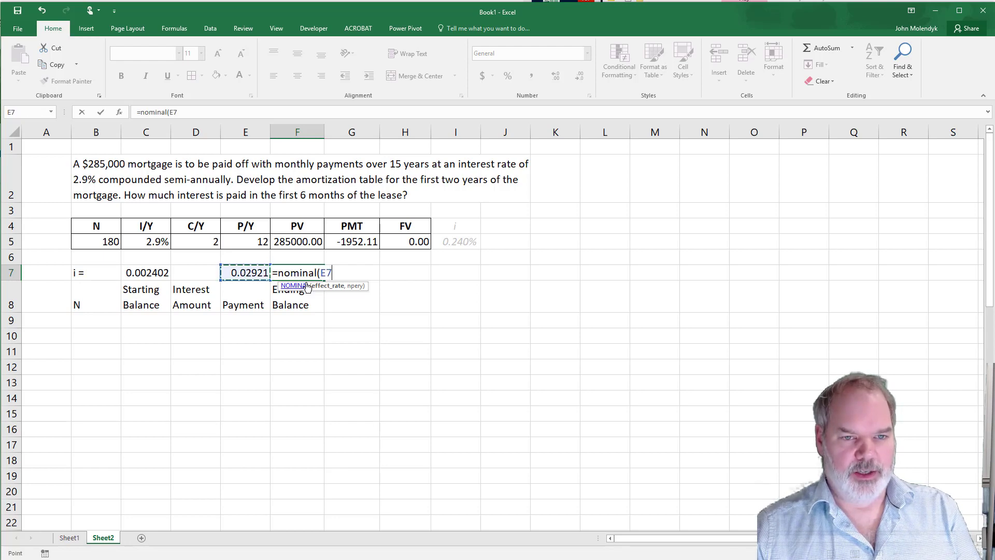
text(,)
click(251, 238)
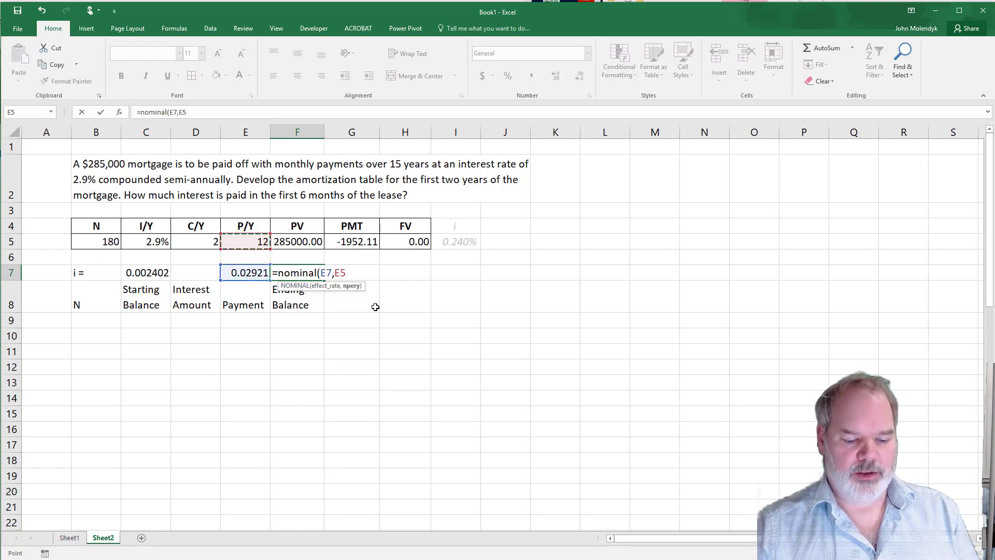
text())
key(Return)
- Calculate the periodic interest rate in G7 by dividing the nominal rate in F7 by the P/Y value in E5
key(Up)
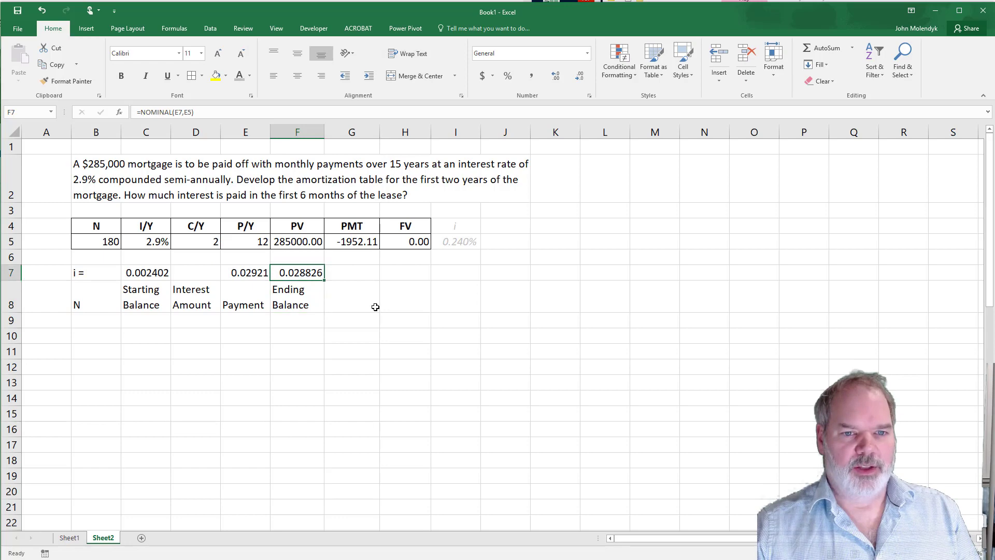
key(Right)
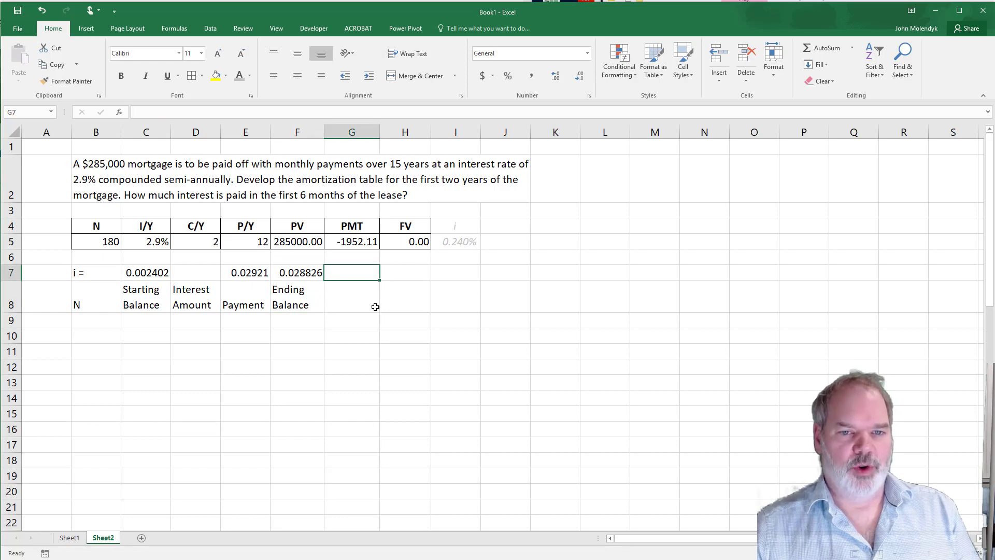
text(=)
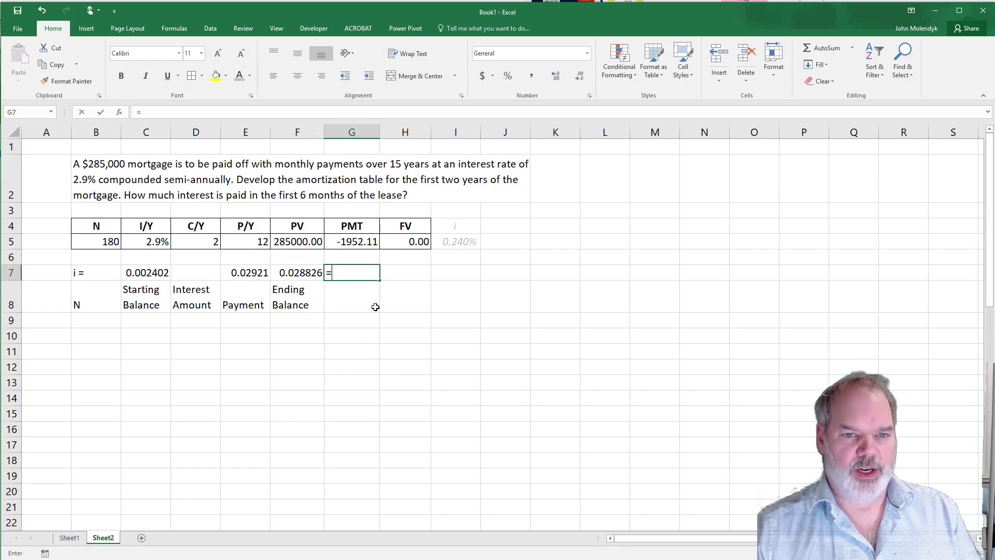
key(Left)
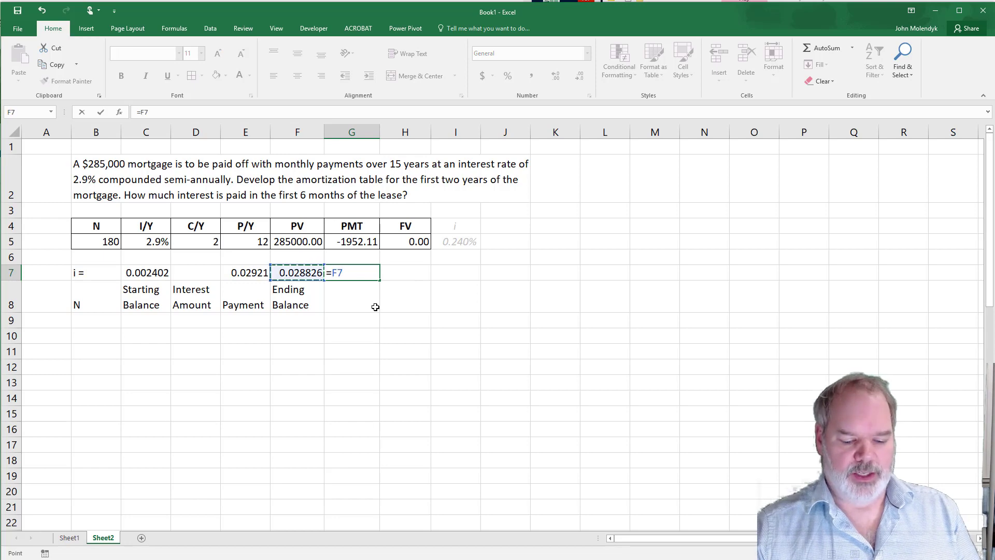
text(/)
click(247, 242)
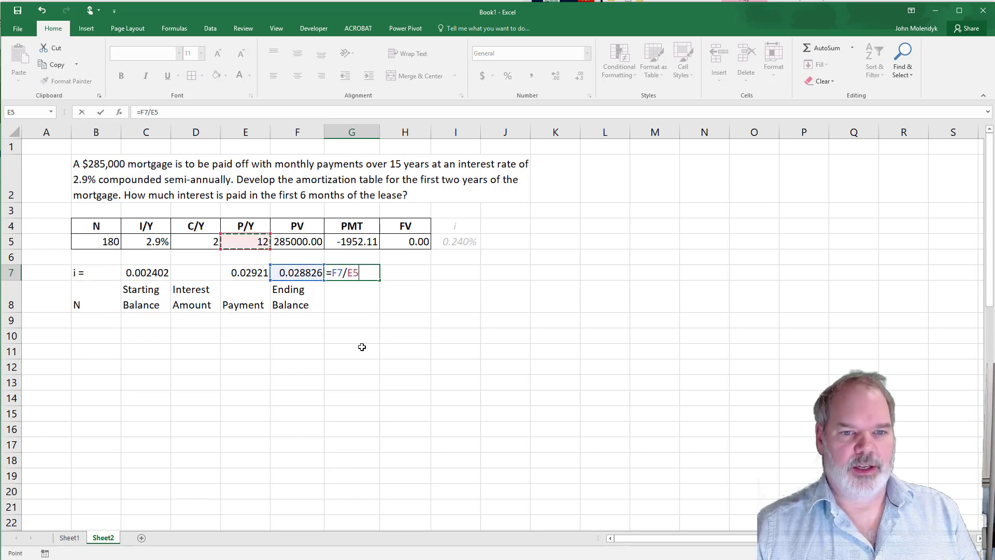
key(Return)
key(Up)
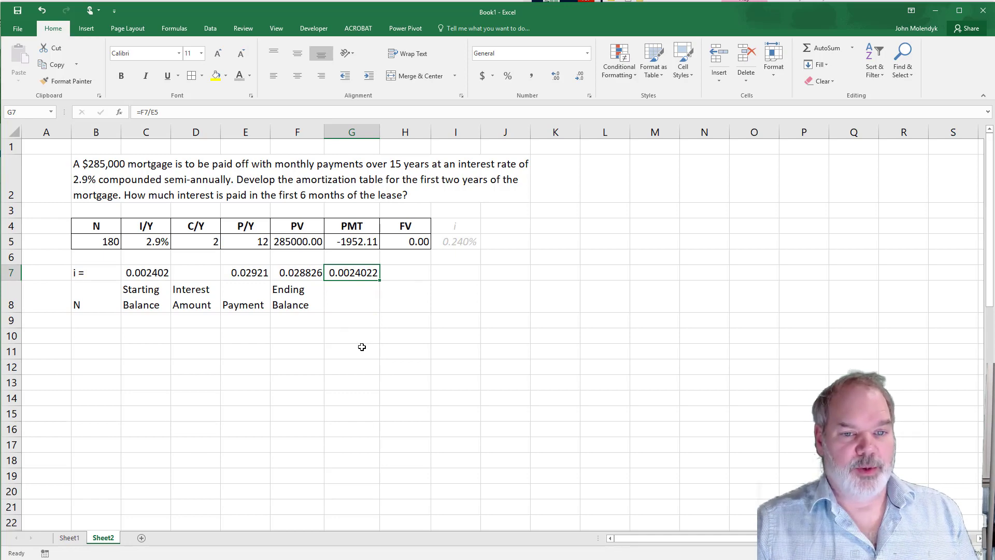
- Number the payments from 1 to 24 in the N column, starting at B9, by extending the series 1, 2 downward
click(104, 321)
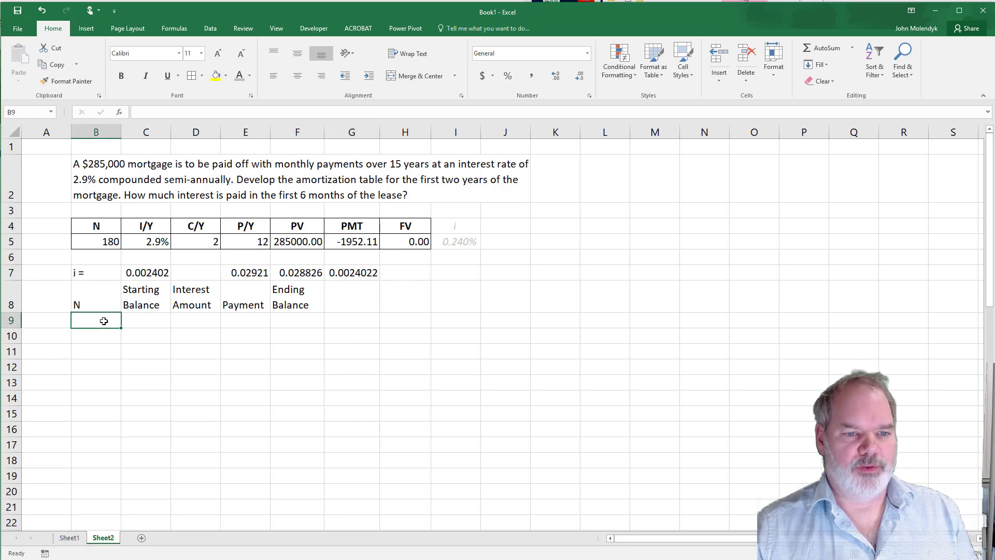
text(1)
key(Return)
text(2)
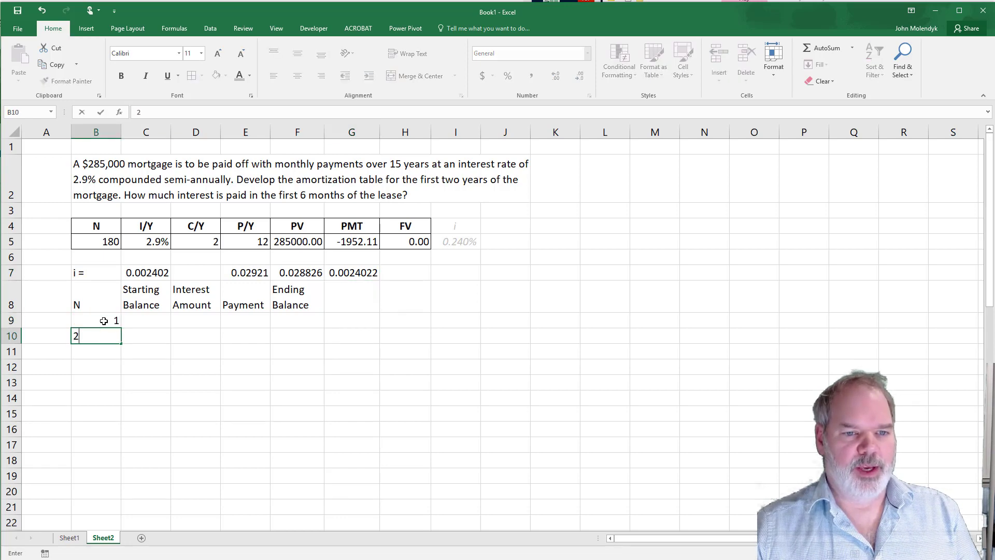
key(Up)
key(Up)
drag(104, 321, 103, 336)
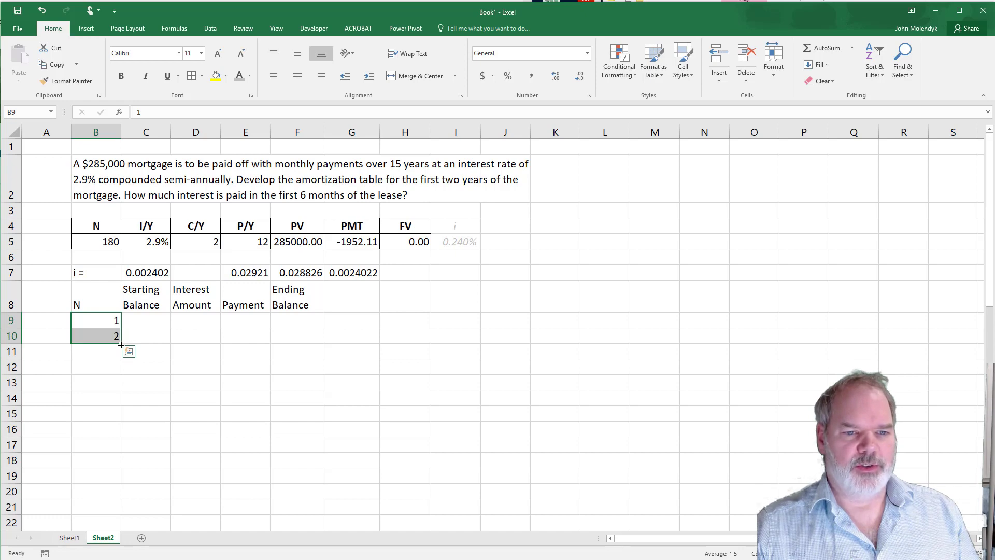
drag(121, 344, 112, 493)
scroll(193, 435, up, 3)
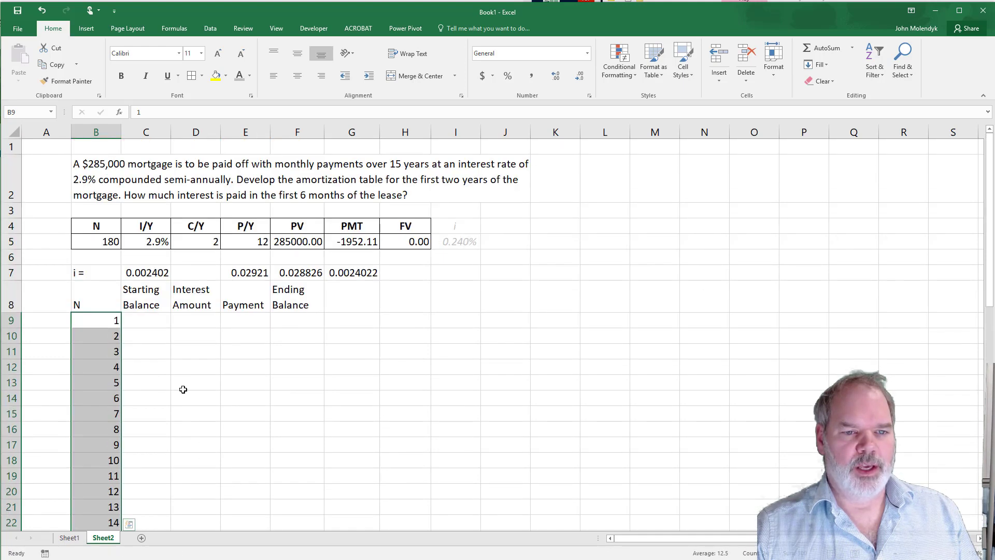
- Enter 285000 as the starting balance of the first payment in C9
click(153, 320)
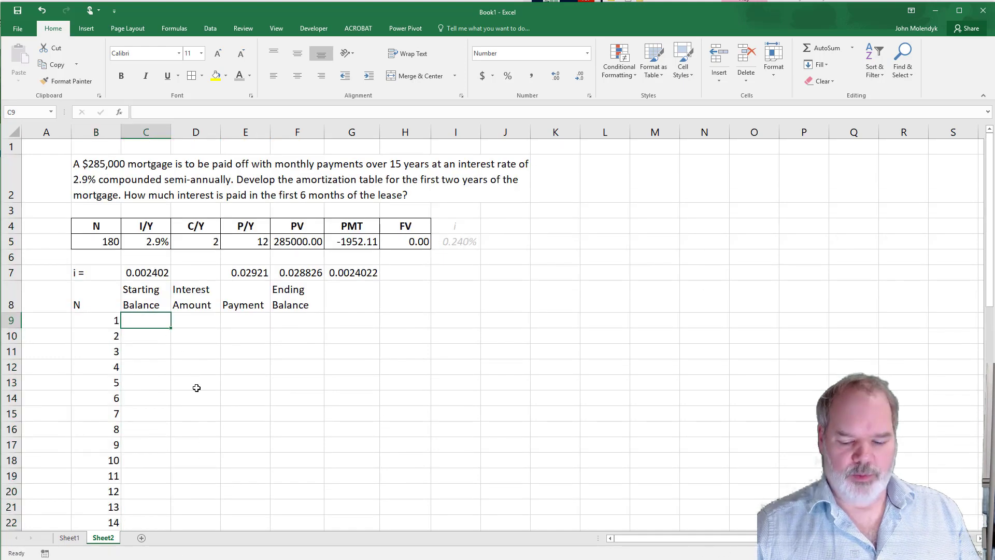
text(28500)
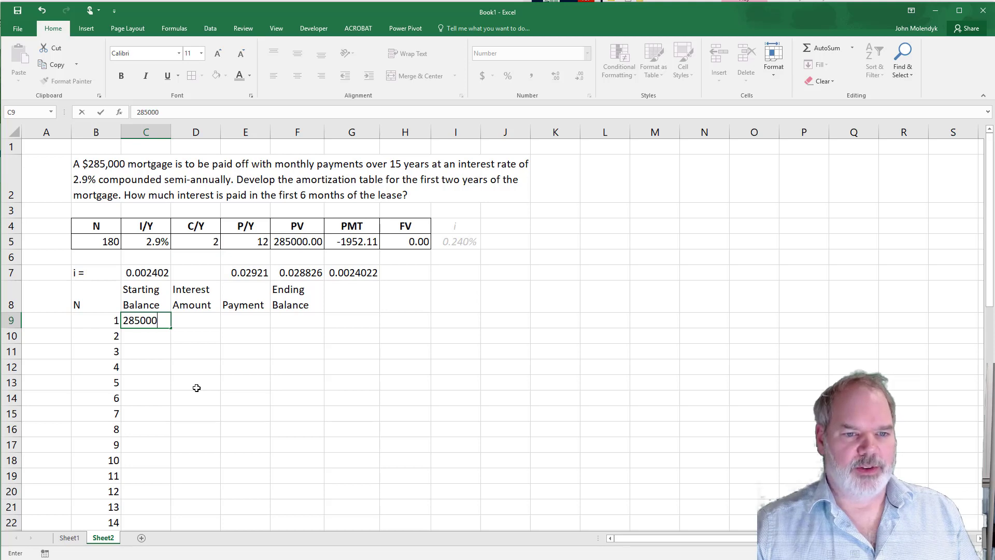
text(0)
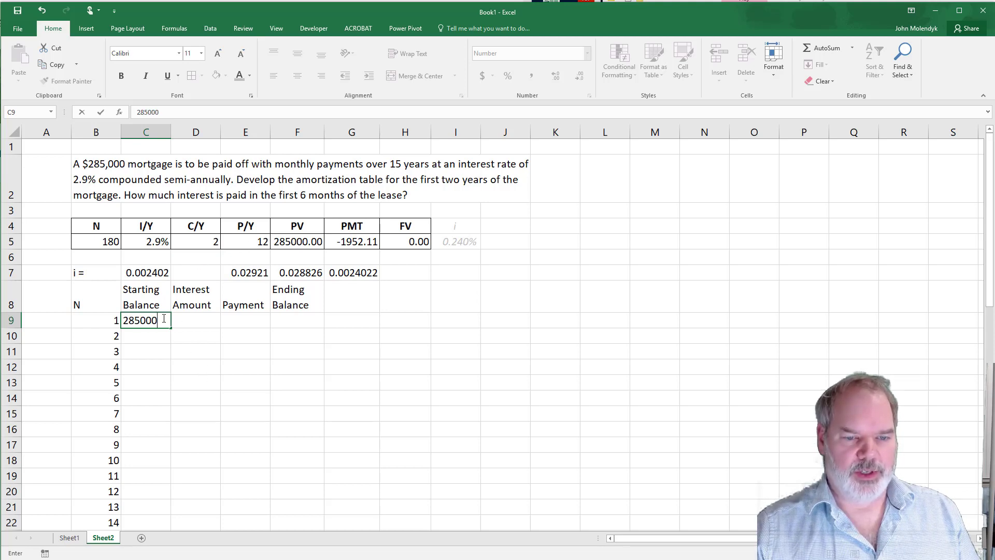
key(Return)
- Calculate the first payment's interest amount in D9 with =C9*$C$7, keeping the reference to the periodic rate absolute
key(Up)
key(Right)
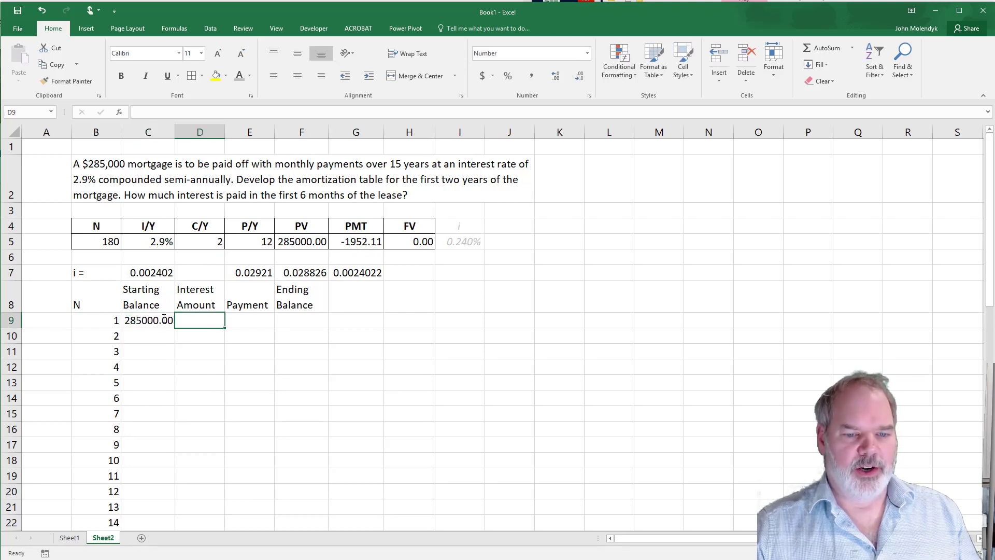
text(=)
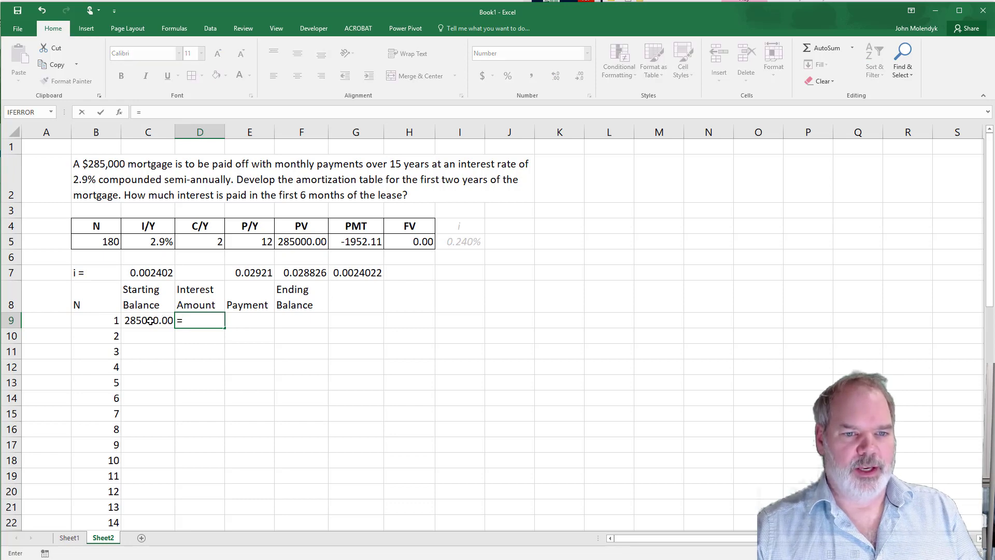
key(Left)
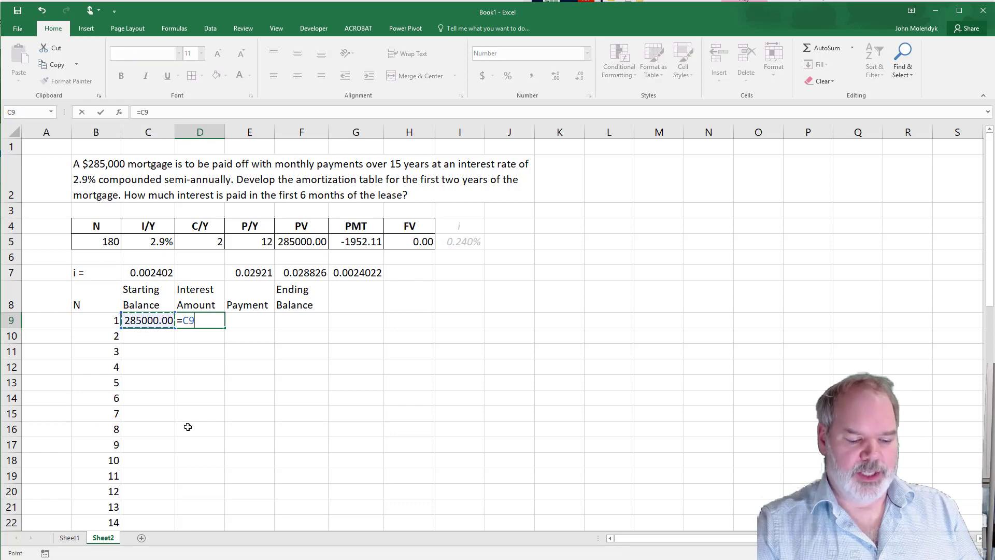
text(*)
click(150, 274)
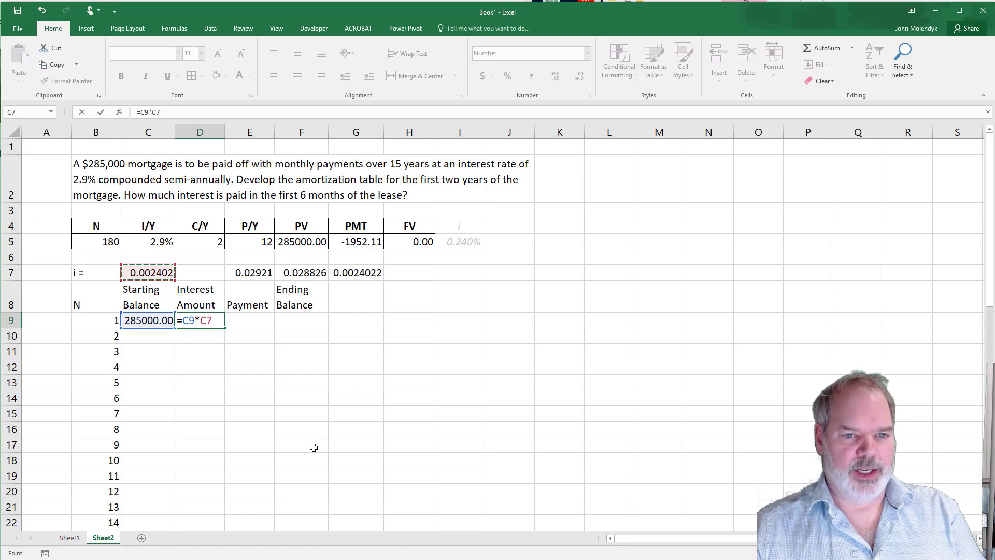
key(F4)
key(Return)
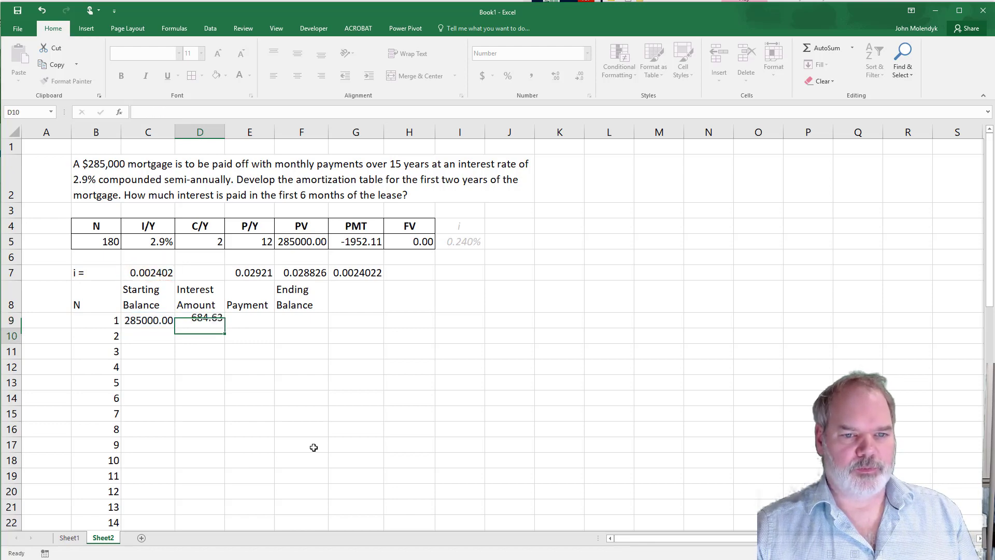
- Enter 1952.11 as the first payment amount in E9
key(Up)
key(Right)
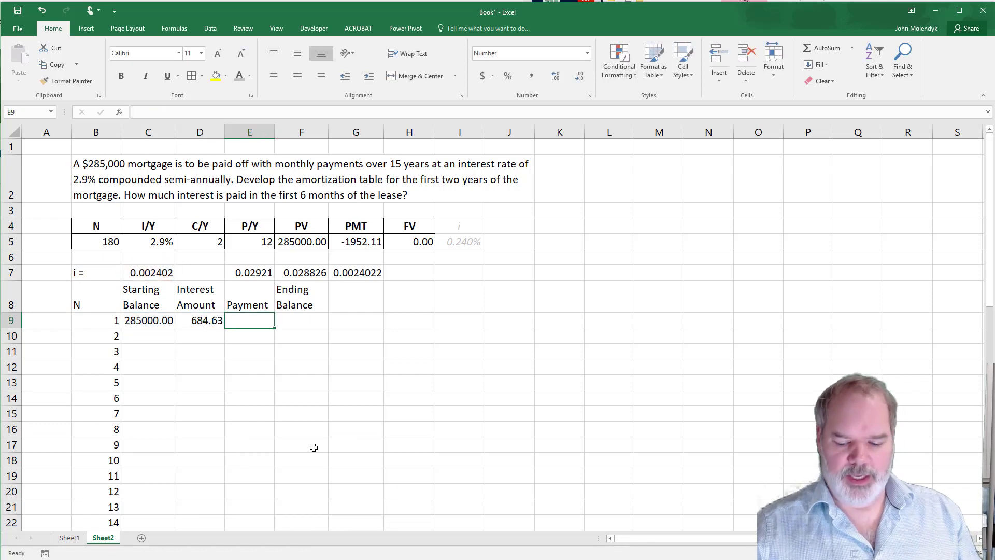
text(19)
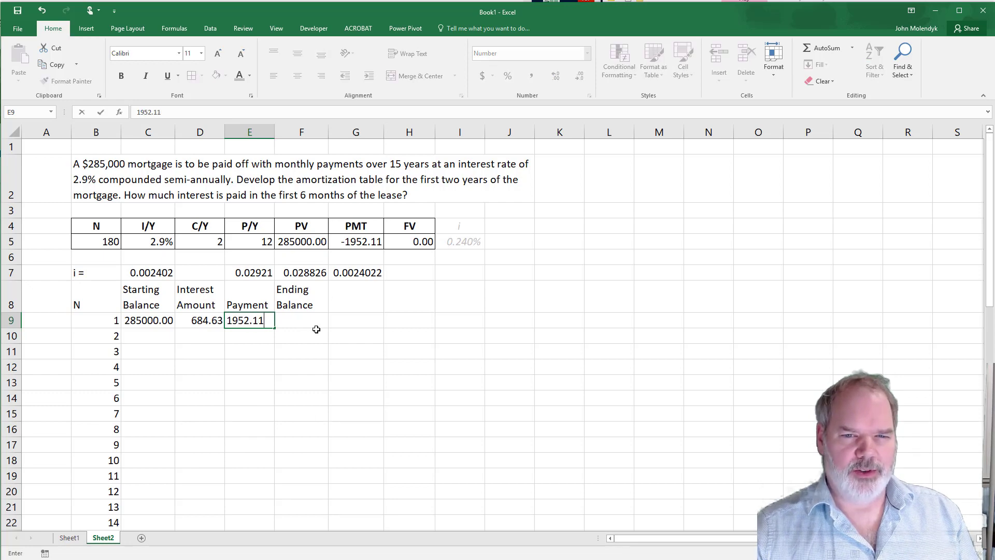
text(52.11)
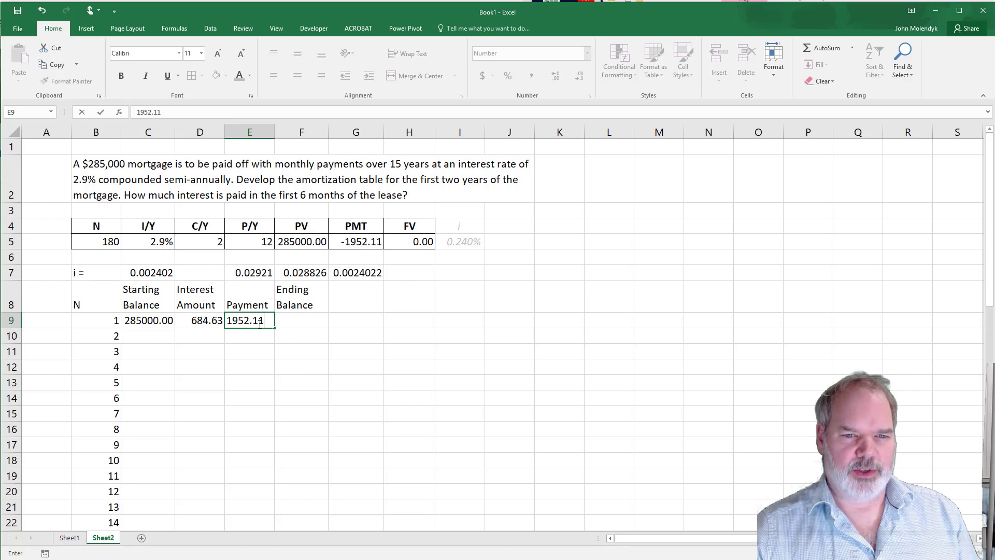
key(Return)
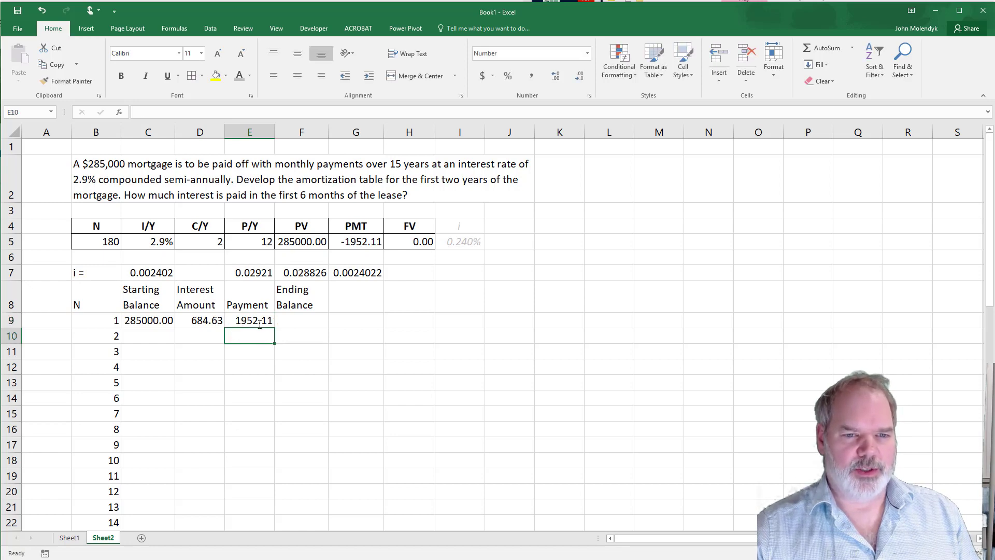
- Calculate the first payment's ending balance in F9 with the formula =C9+D9-E9
click(299, 322)
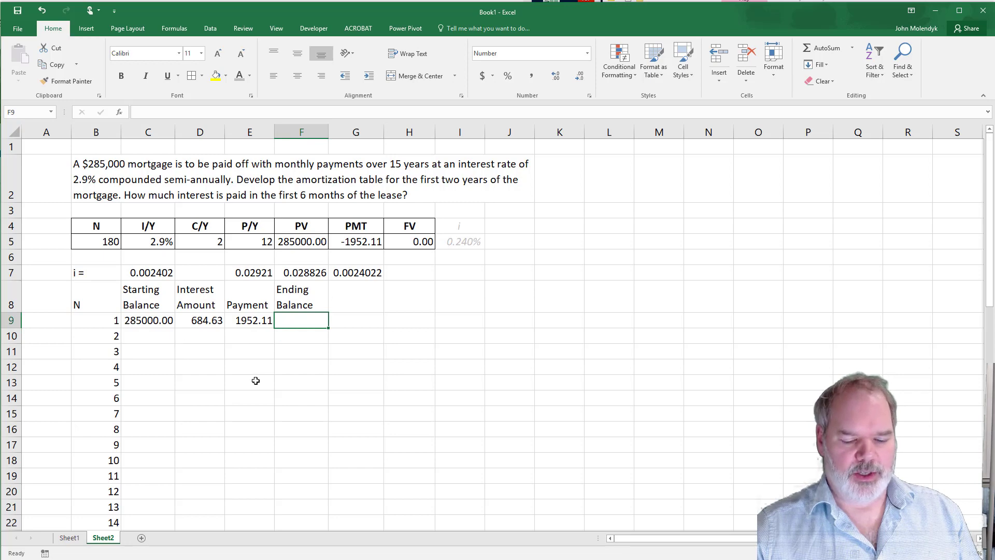
text(=)
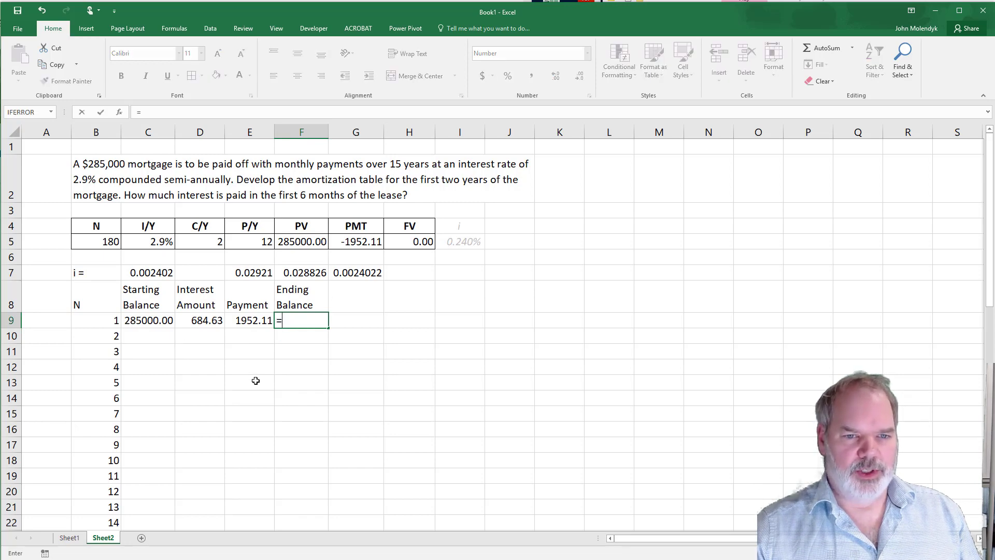
click(135, 321)
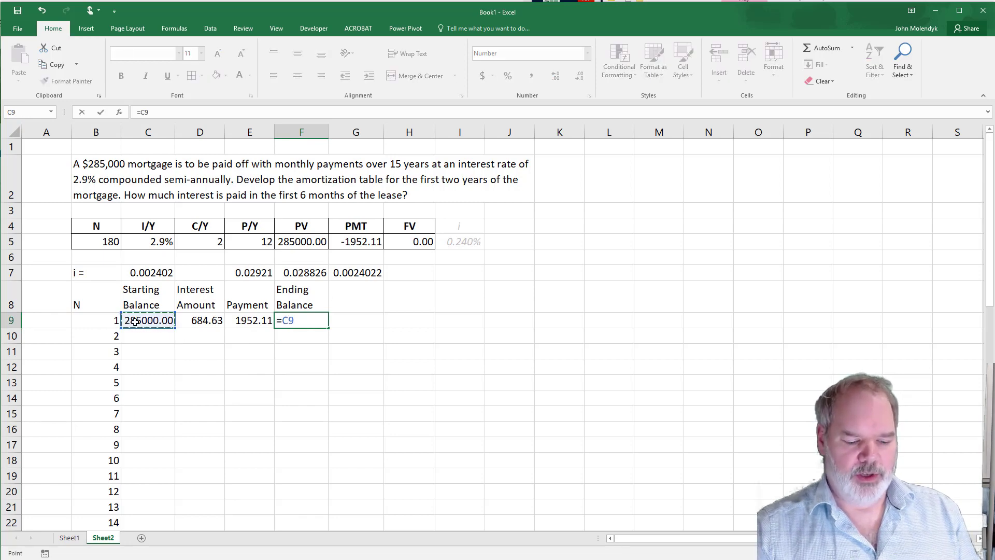
text(+)
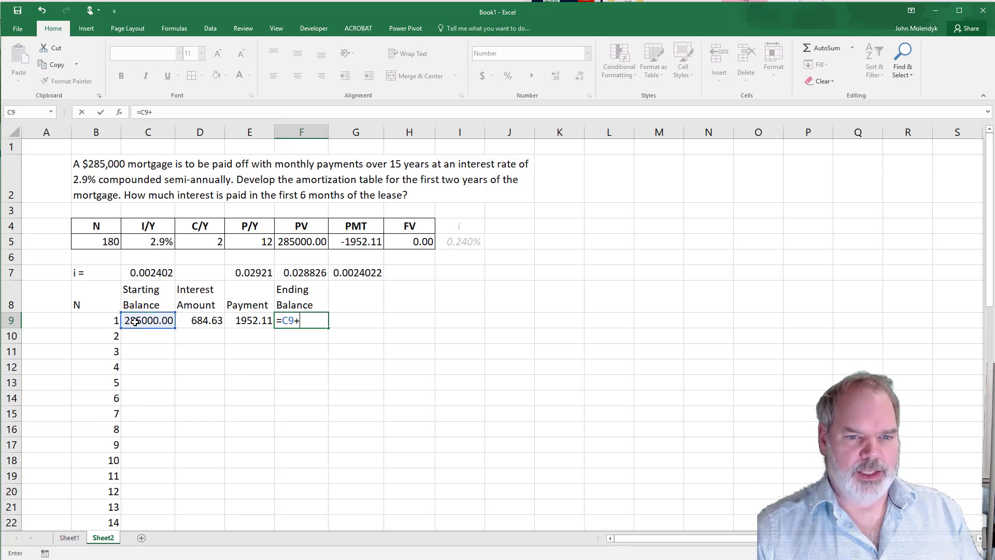
click(208, 321)
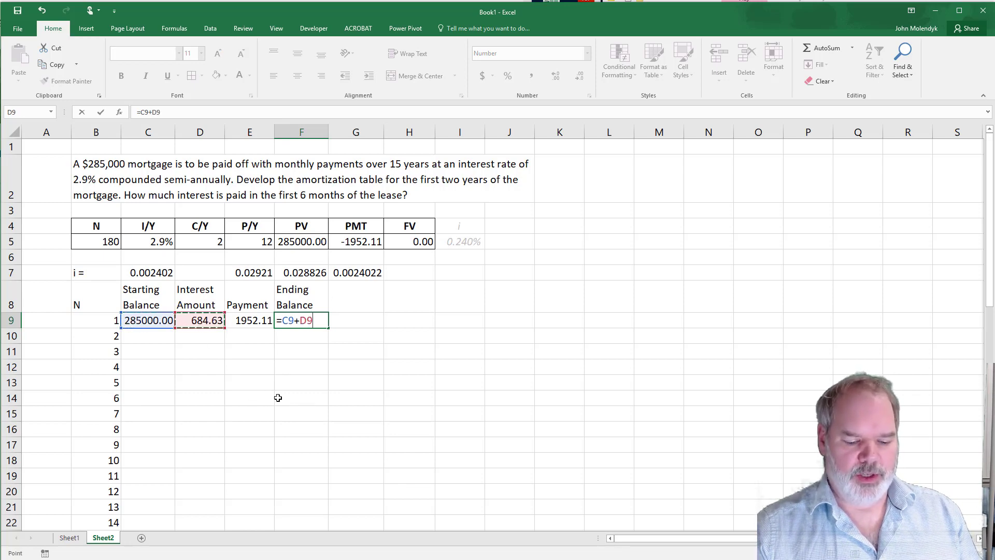
text(-)
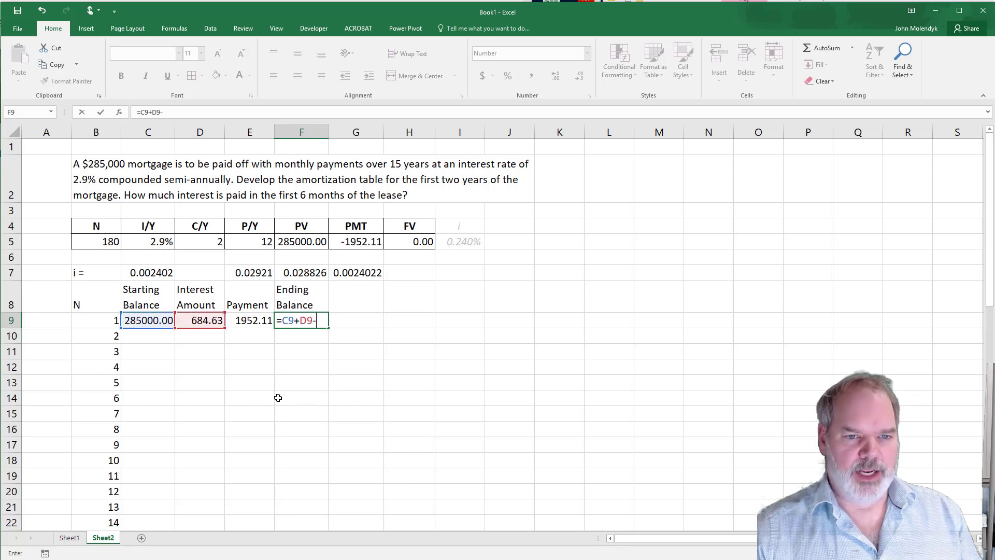
click(252, 321)
key(Return)
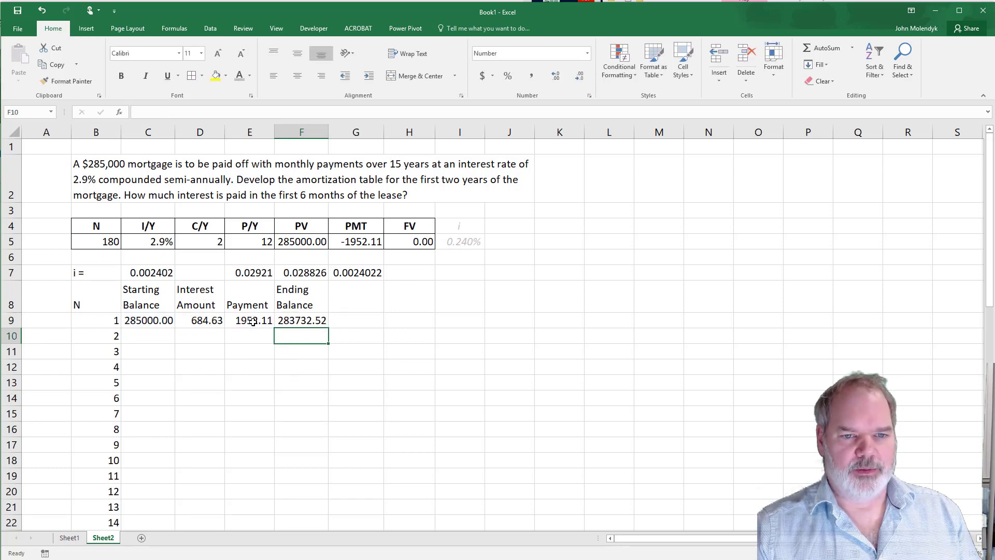
- Link the second payment's starting balance in C10 to the first payment's ending balance with =F9
click(149, 334)
text(=)
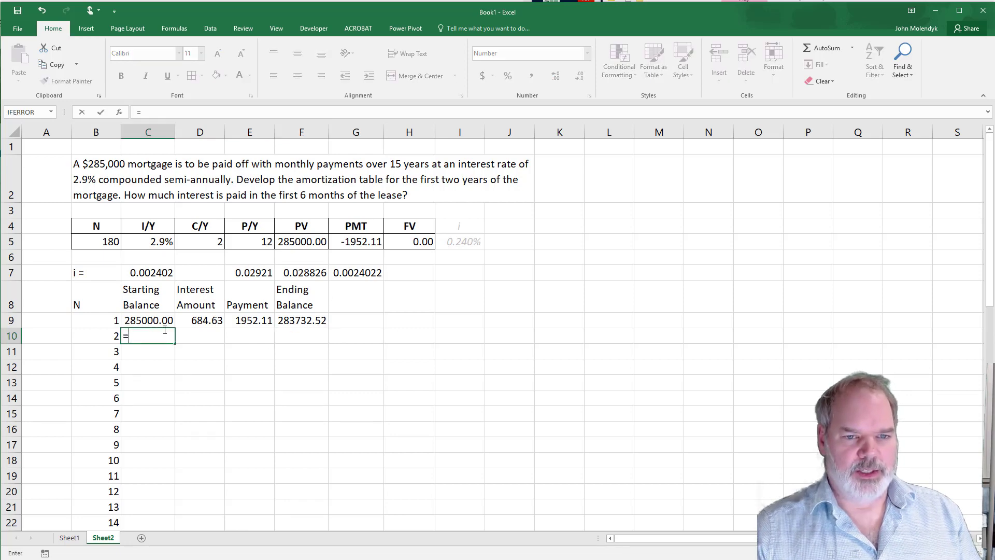
click(301, 321)
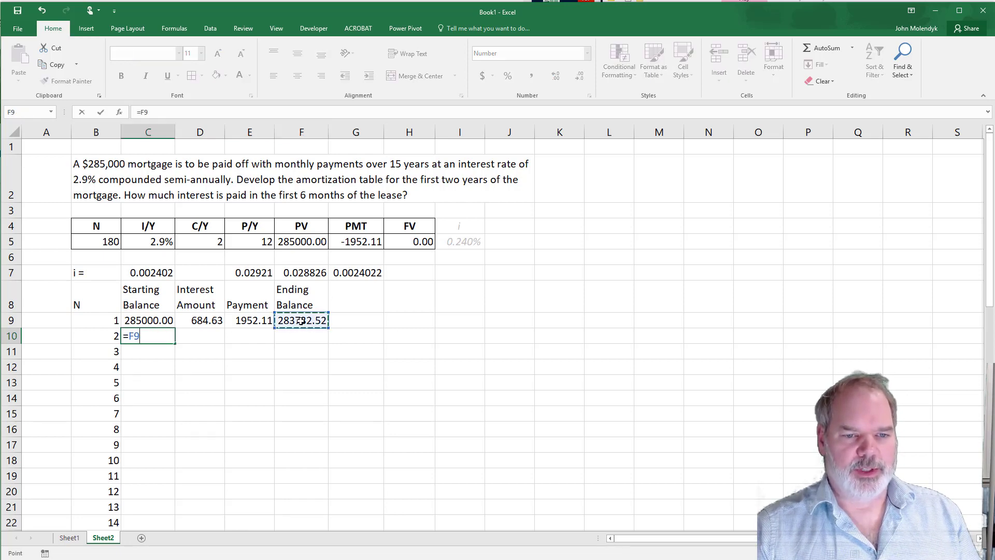
key(Return)
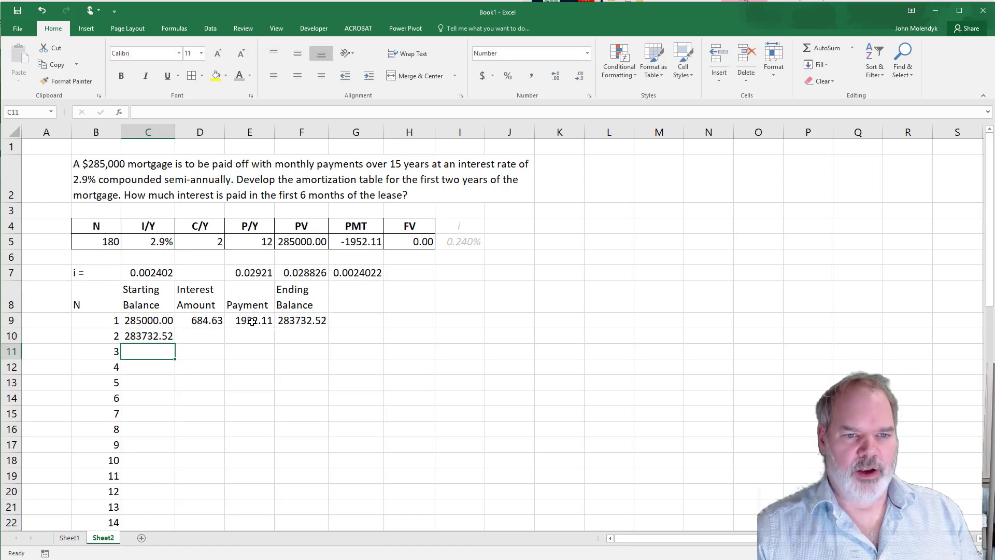
- Copy the interest formula from D9 down to D10 and check its cell references
click(201, 321)
drag(225, 329, 218, 344)
double_click(216, 336)
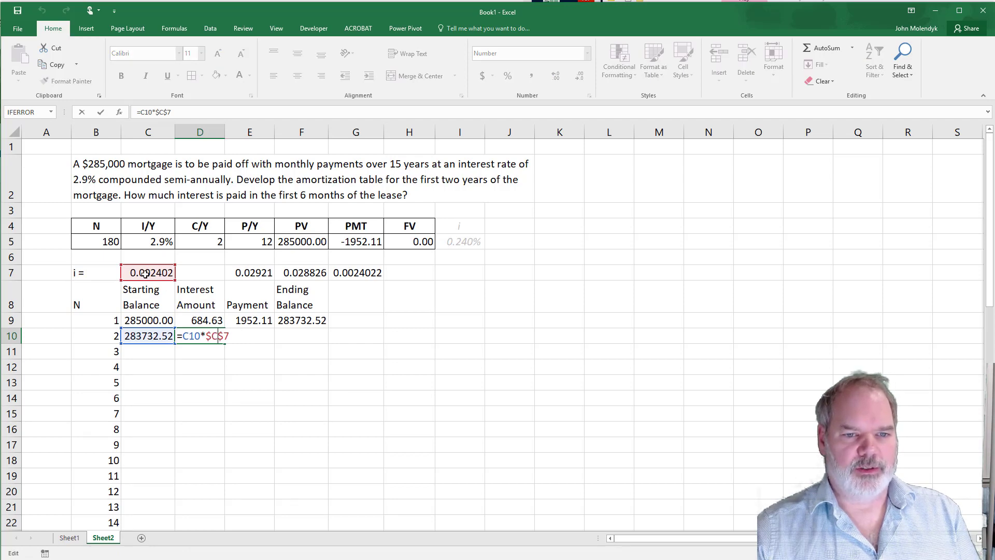
- Link the second payment amount in E10 to the first payment with =E9
click(262, 336)
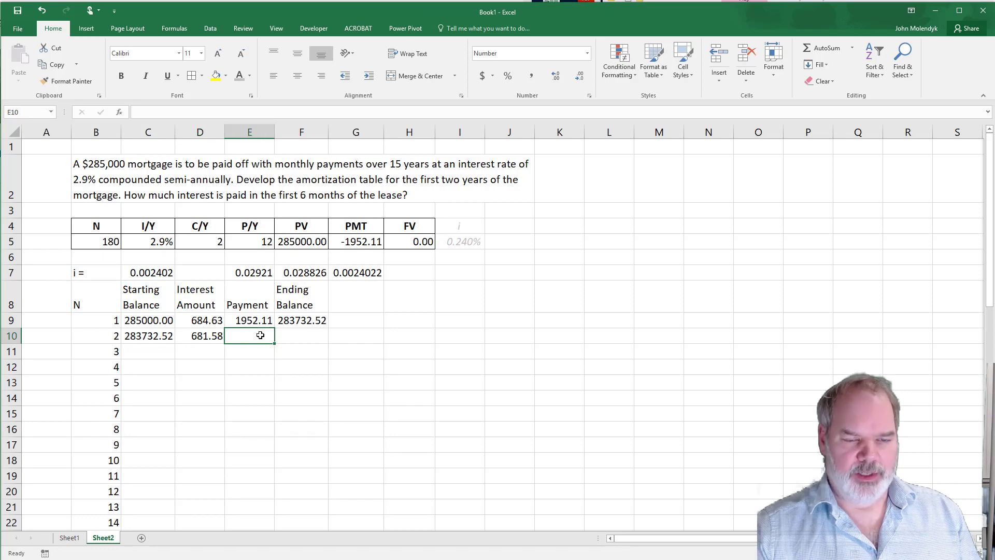
text(=)
click(260, 321)
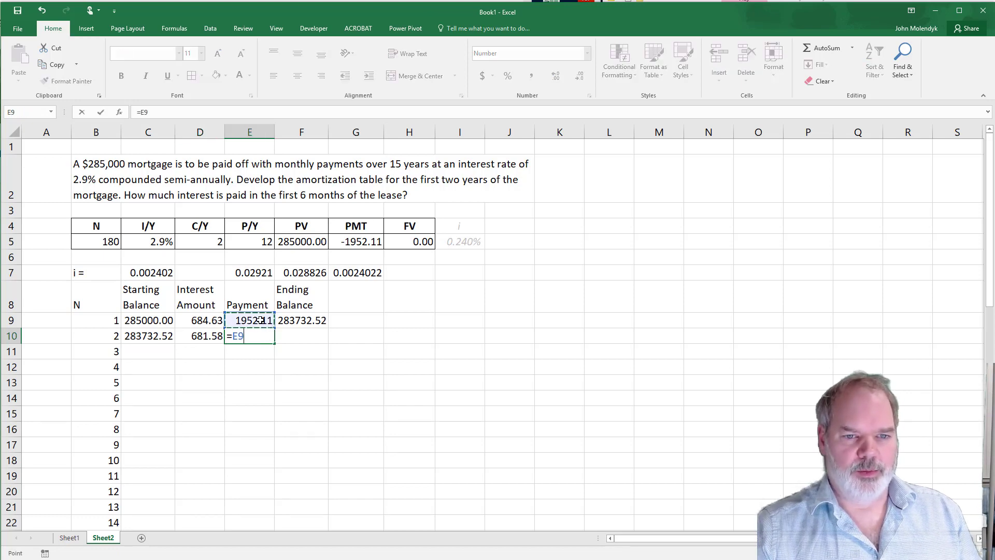
key(Return)
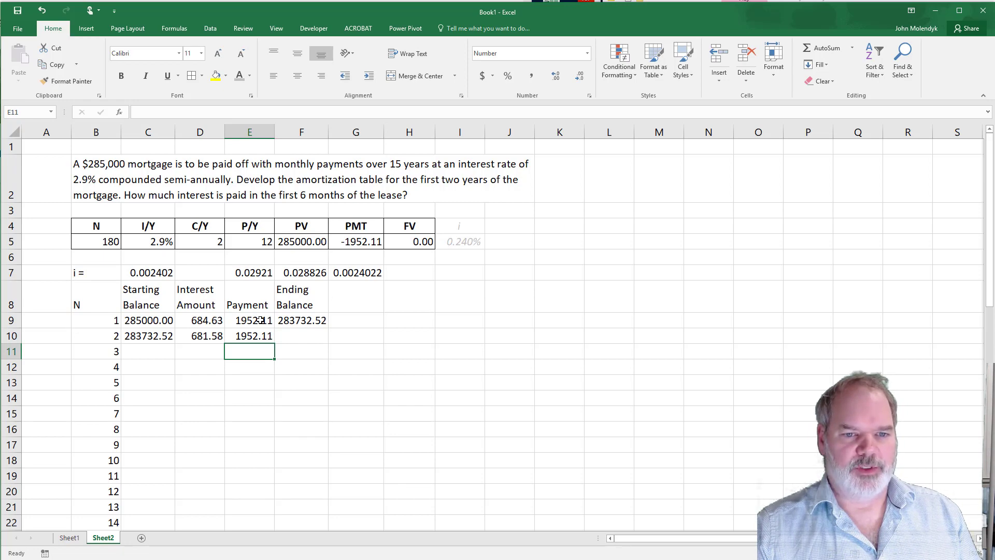
- Copy the ending balance formula from F9 down to F10 and check its cell references
click(302, 321)
drag(328, 328, 320, 347)
key(F2)
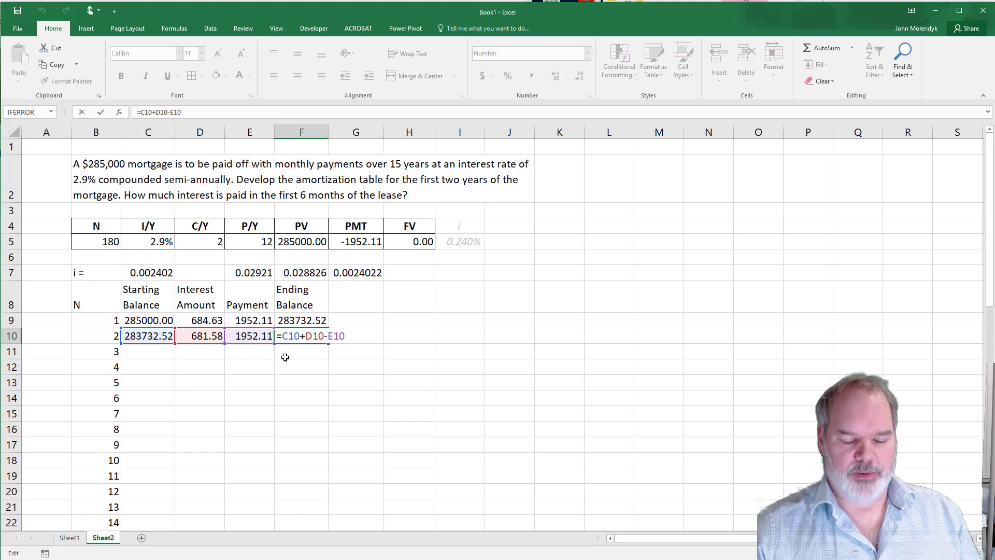
key(Return)
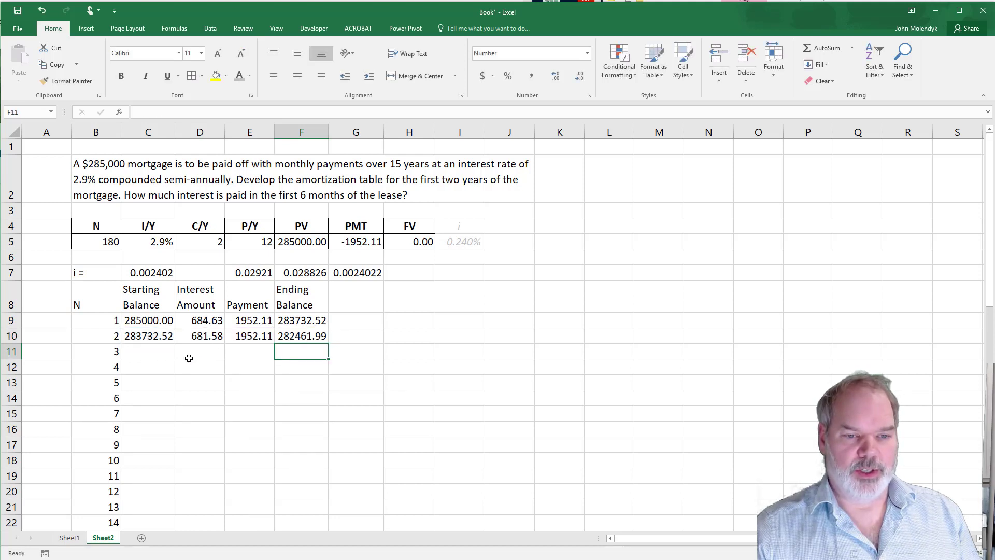
- Fill the second payment's formulas in C10:F10 down through payment 24 in row 32
click(106, 335)
scroll(106, 335, down, 5)
scroll(106, 335, up, 5)
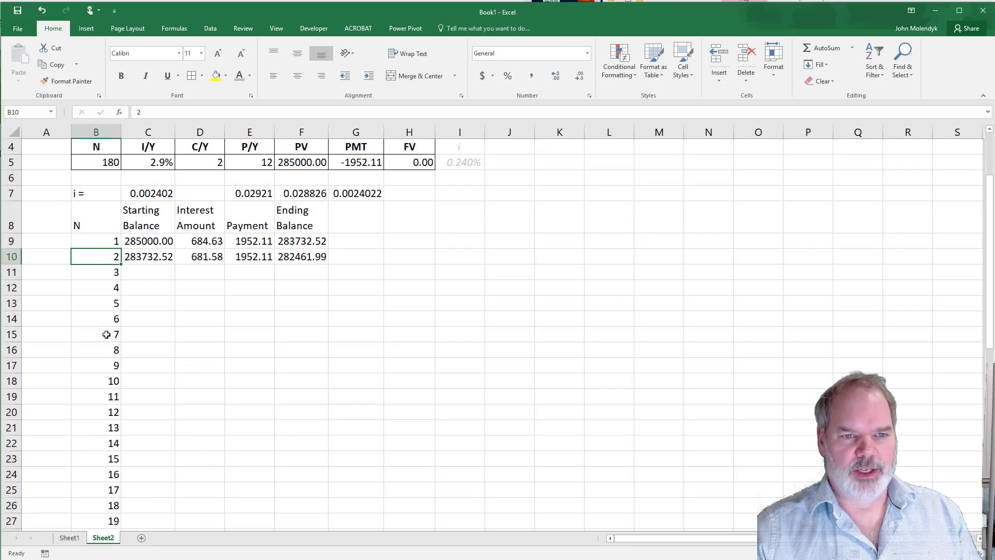
drag(151, 337, 304, 338)
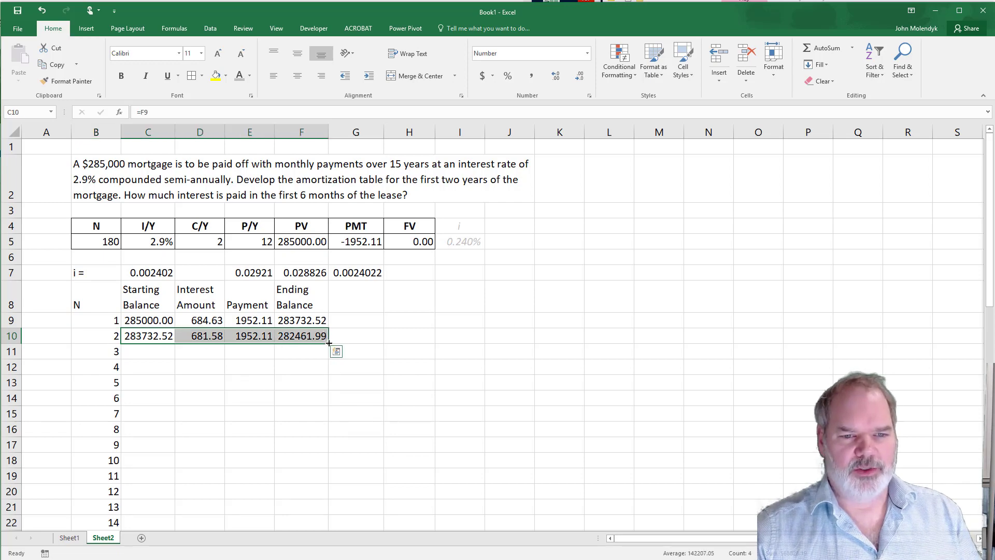
double_click(329, 343)
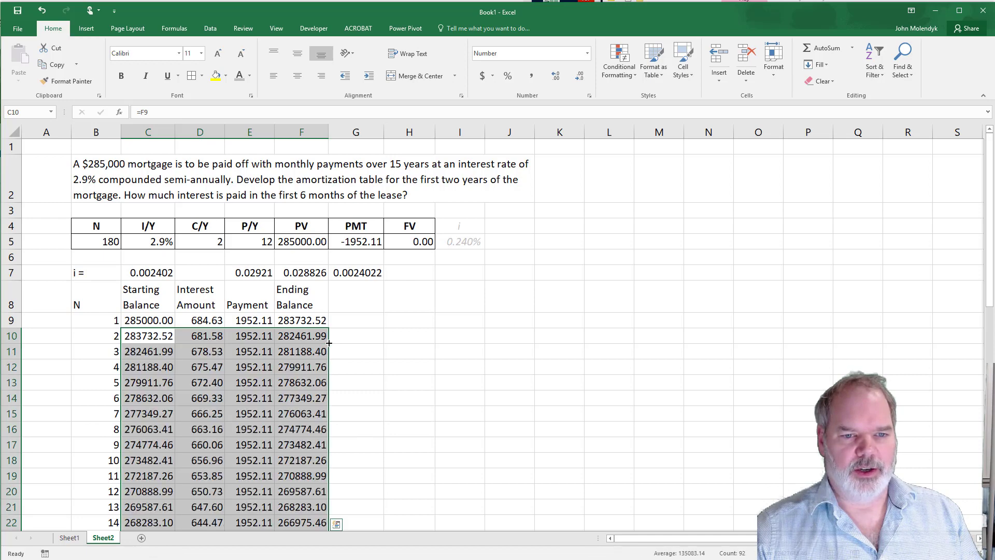
- Review the amortization table from the first starting balance in C9 to payment 24's ending balance in F32
click(151, 320)
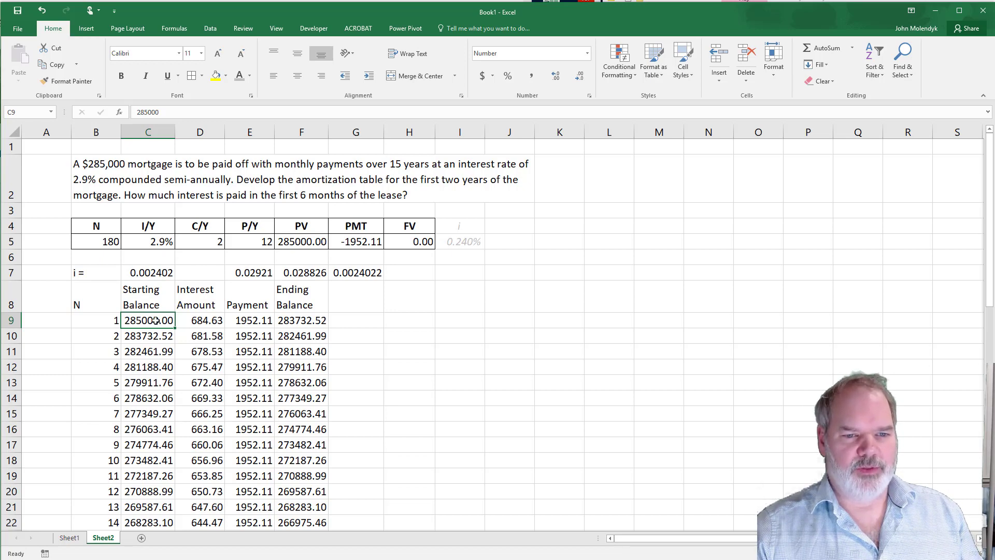
scroll(300, 336, down, 1)
scroll(300, 336, down, 1)
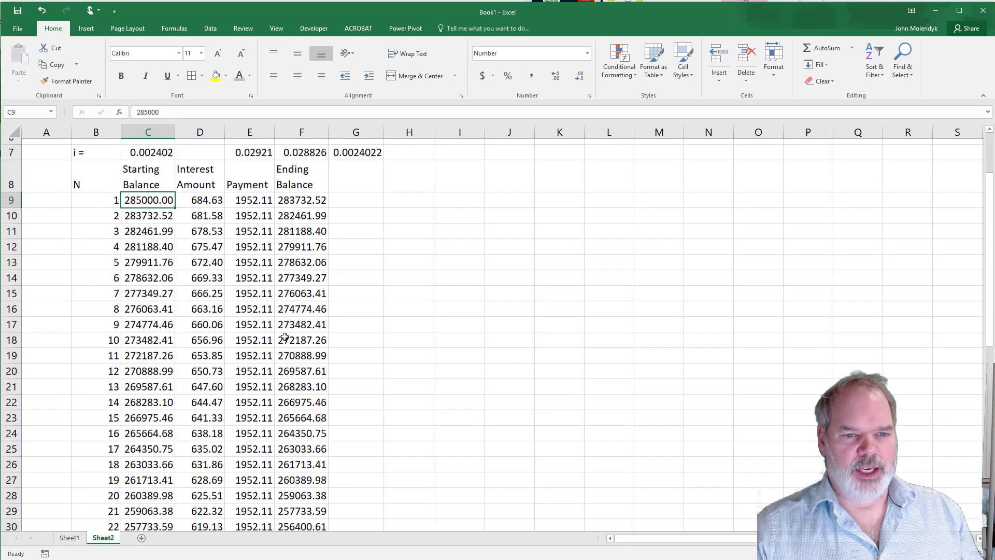
scroll(203, 324, down, 1)
scroll(202, 328, down, 1)
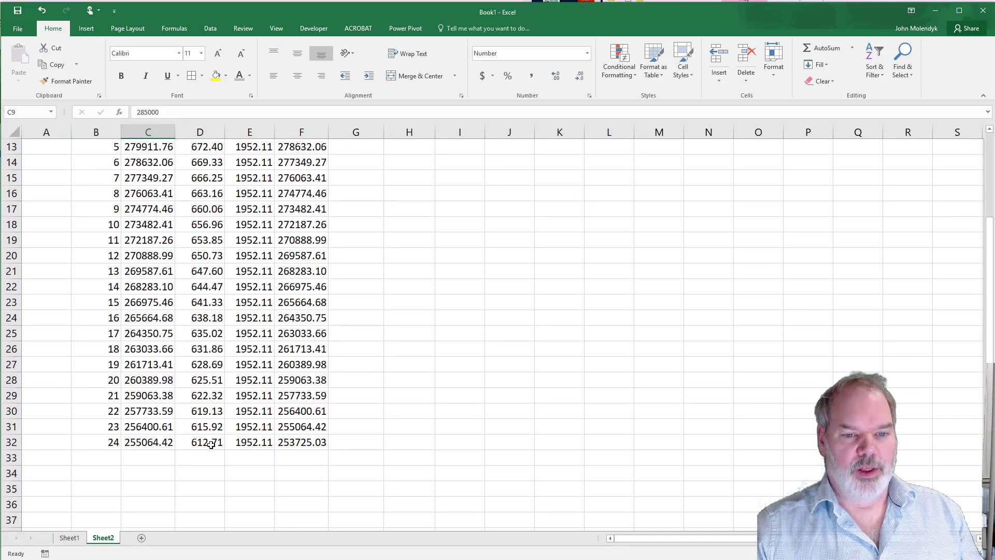
click(309, 444)
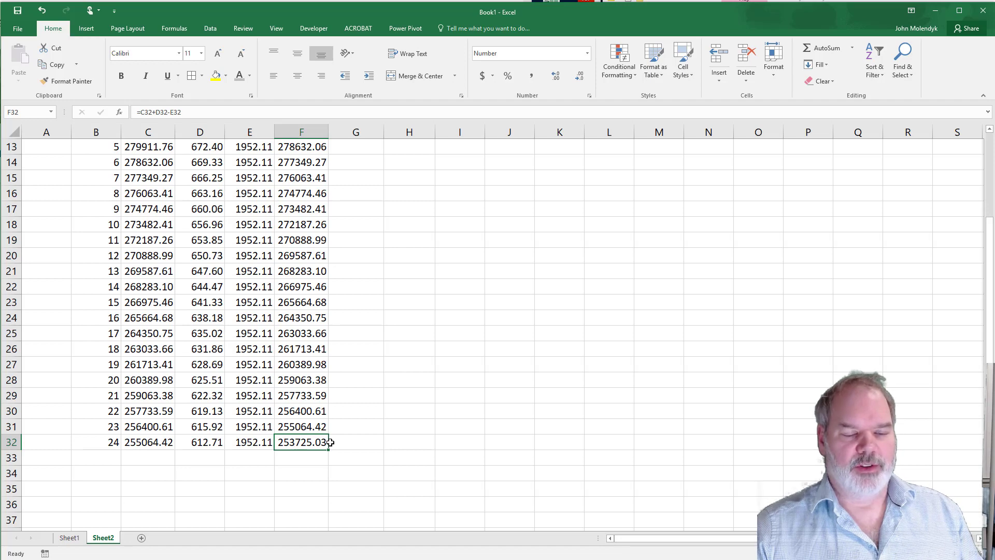
- Total the interest paid in the first six months in H10 with the formula =sum(D9:D14)
scroll(330, 442, up, 4)
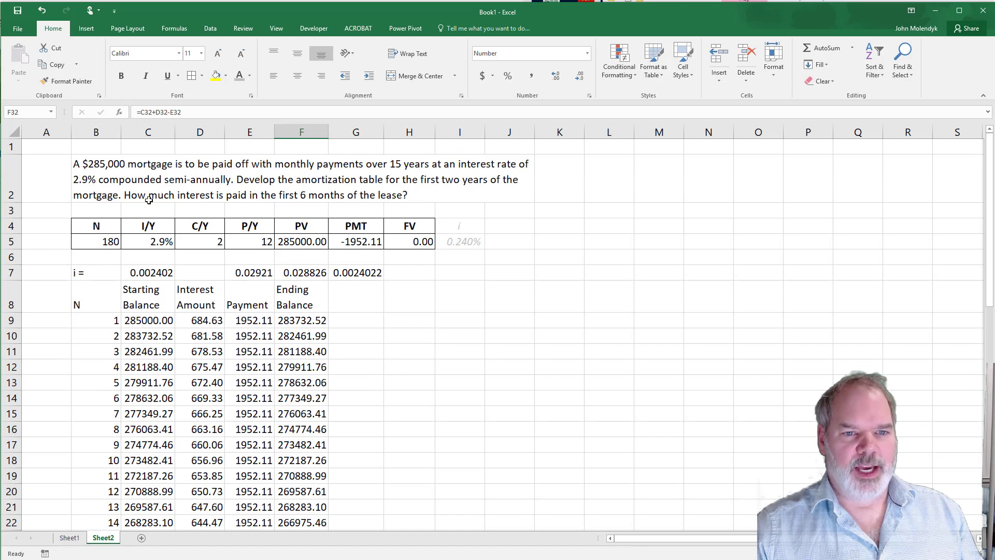
click(400, 336)
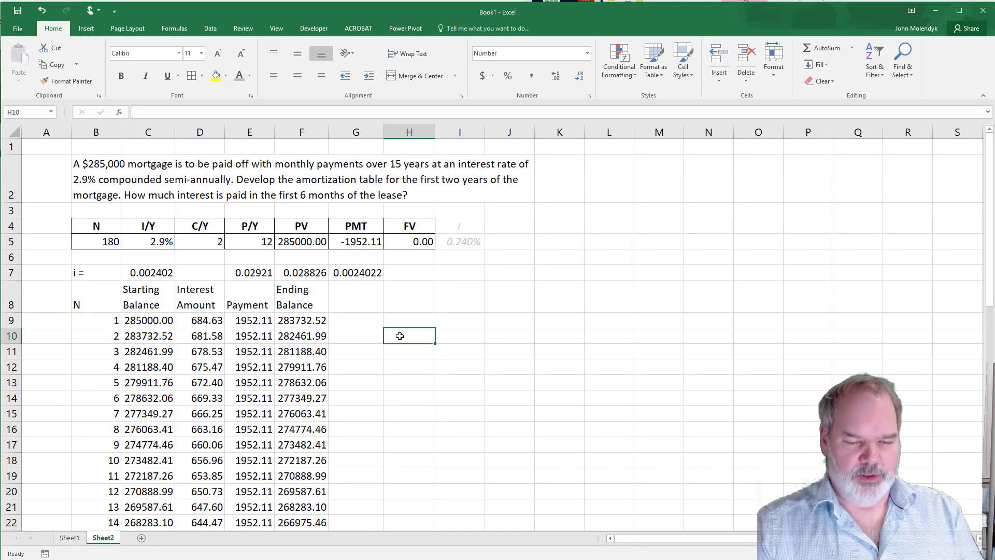
text(=sum()
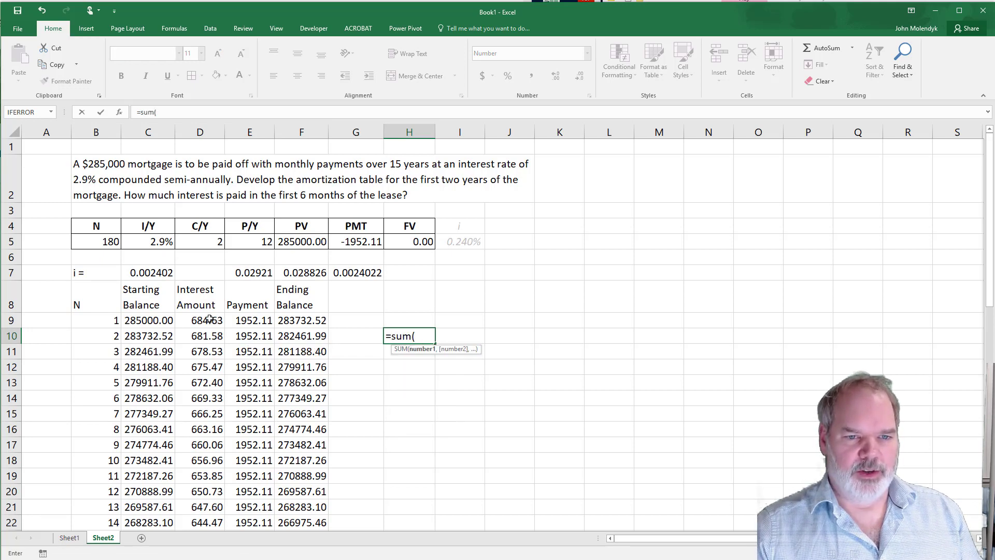
drag(209, 320, 193, 394)
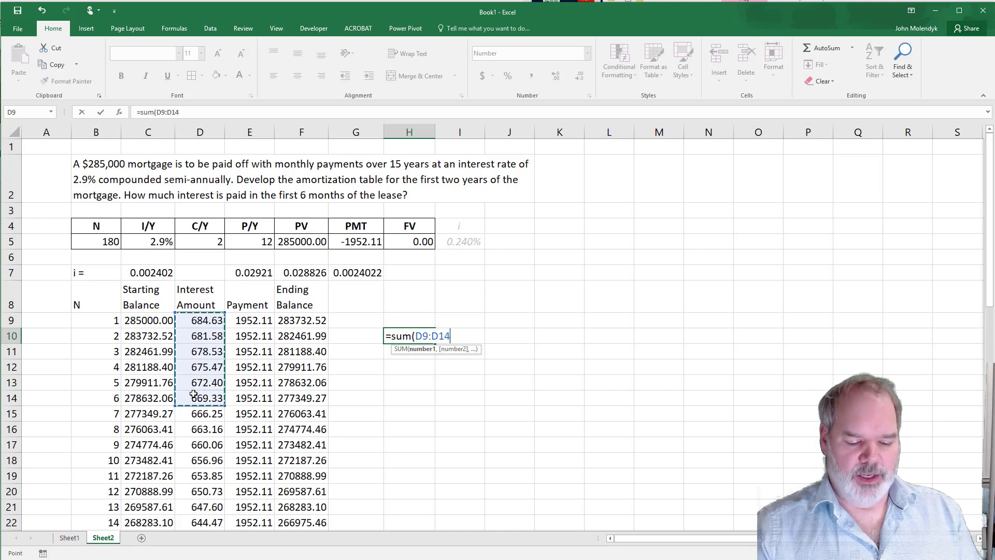
text())
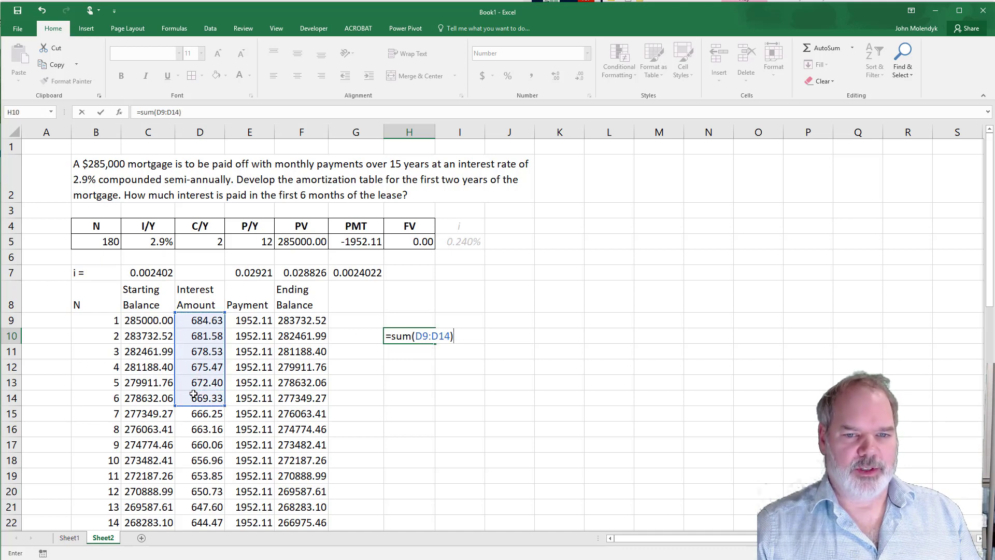
key(Return)
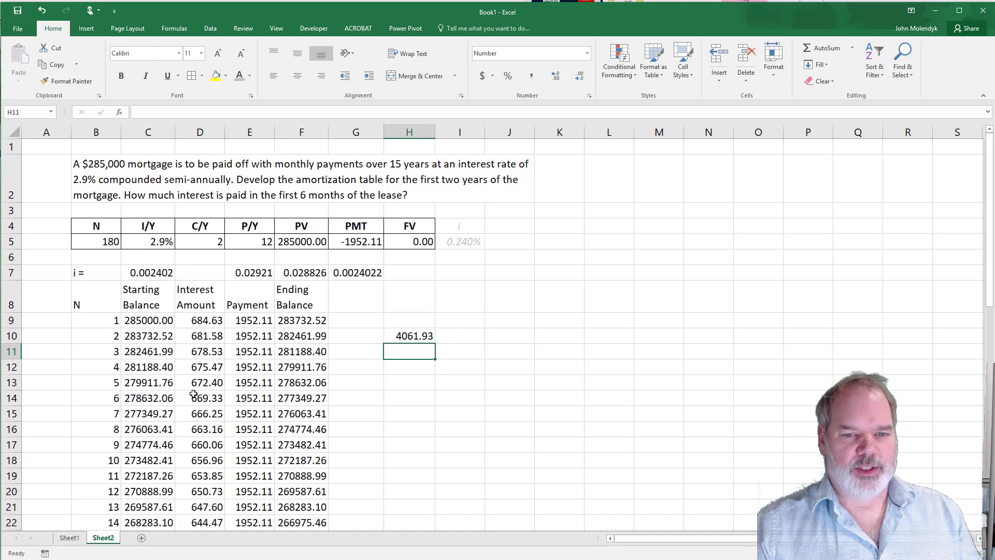